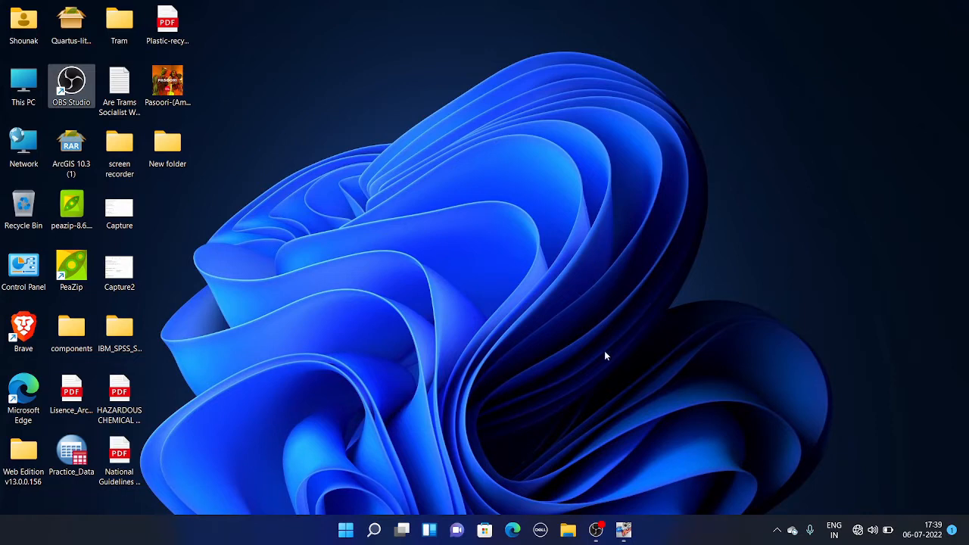
Switch to FilmForth, play part of the 35-second clip to preview it, and return the playhead to the start
{"action": "left_click", "coordinate": [623, 529]}
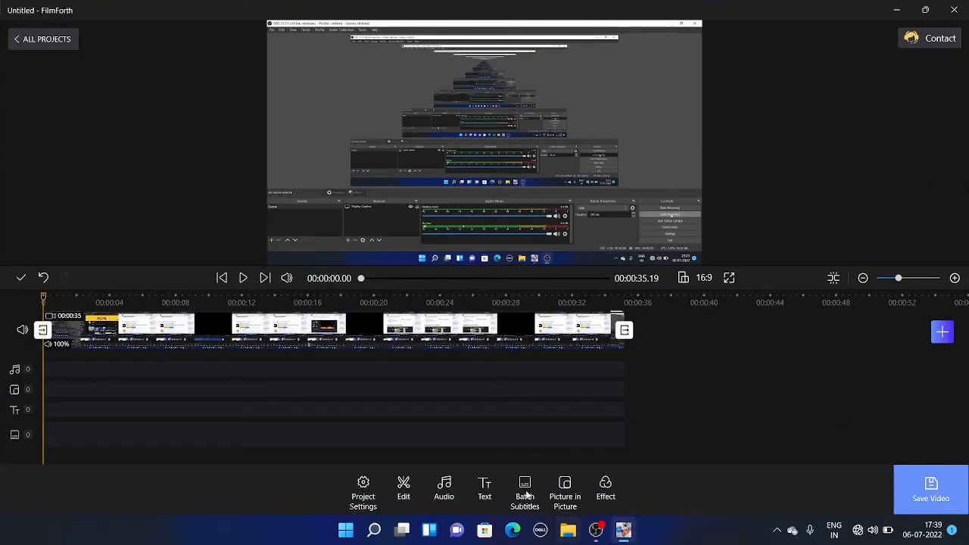
{"action": "left_click", "coordinate": [241, 345]}
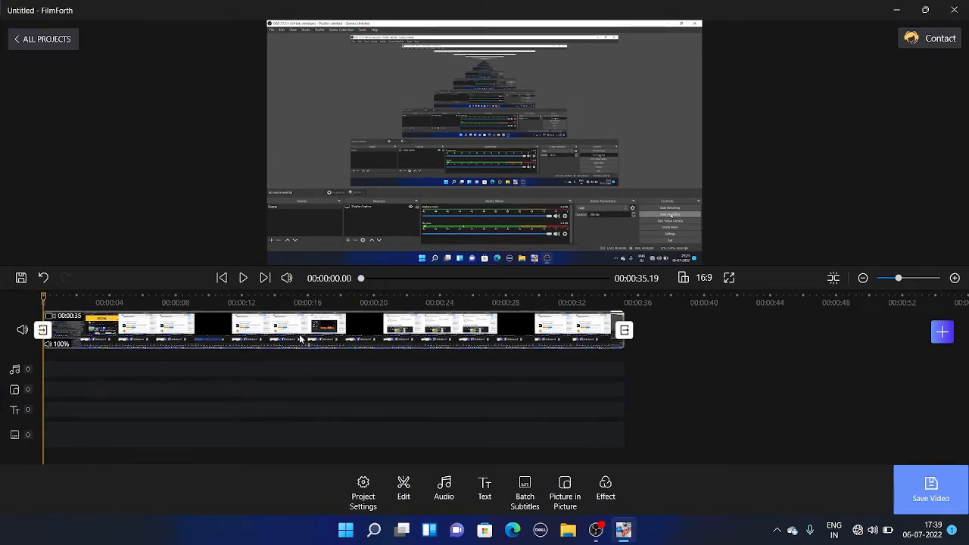
{"action": "left_click", "coordinate": [241, 279]}
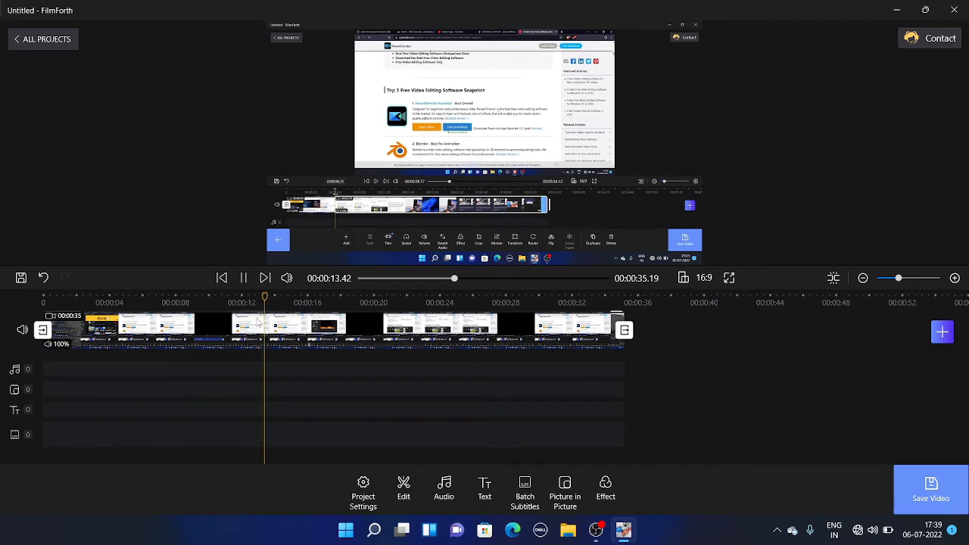
{"action": "left_click", "coordinate": [243, 278]}
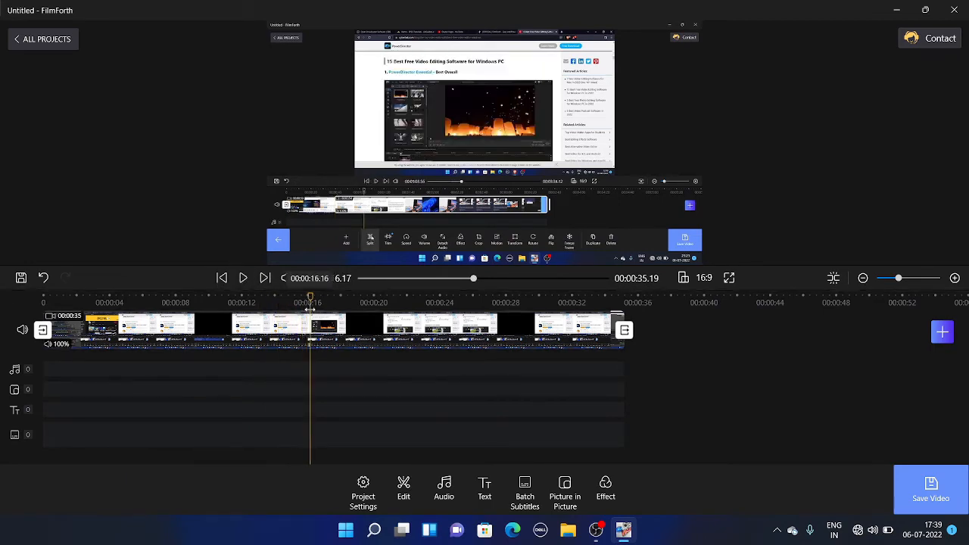
{"action": "left_click", "coordinate": [107, 300]}
{"action": "left_click_drag", "start_coordinate": [78, 285], "coordinate": [21, 287]}
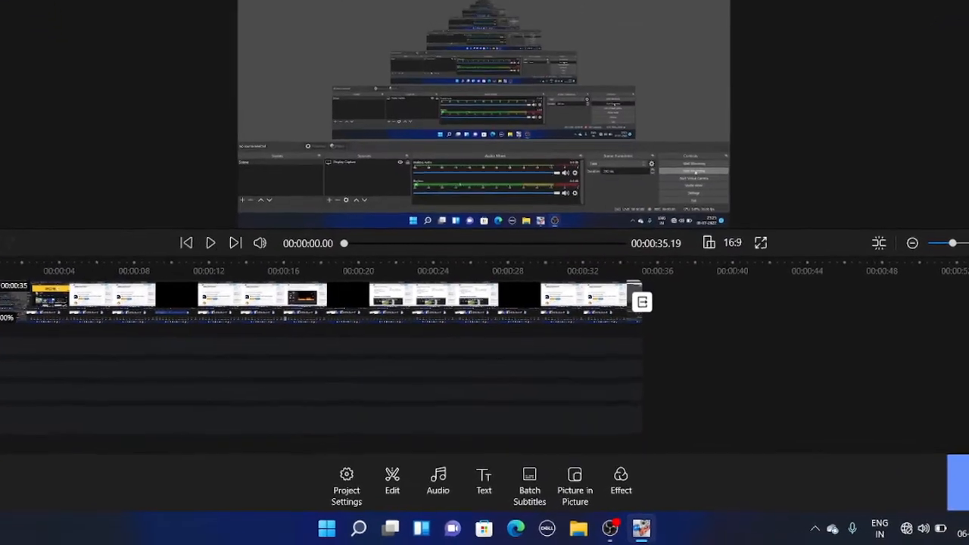
Add the Pasoori song from the Desktop as an audio track starting at the beginning of the video
{"action": "left_click", "coordinate": [157, 332]}
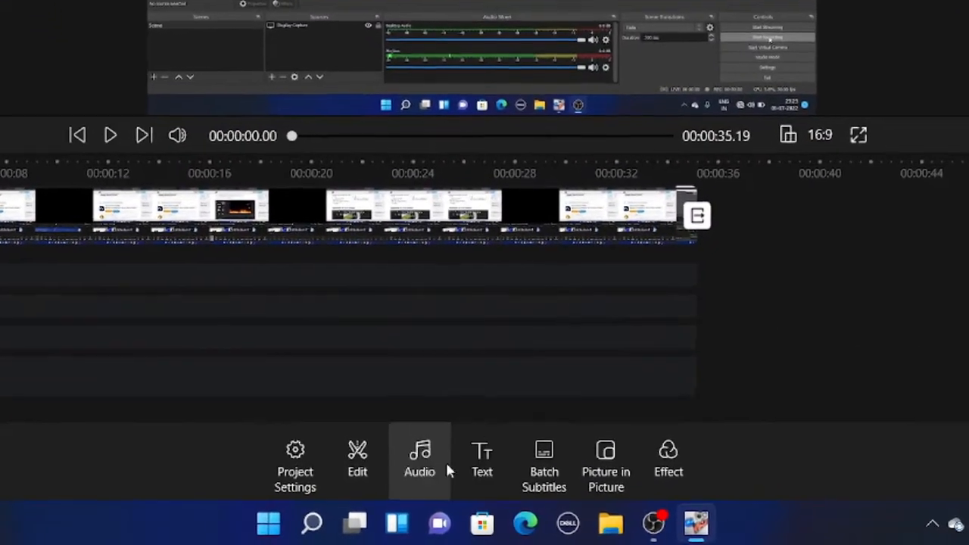
{"action": "left_click", "coordinate": [438, 462]}
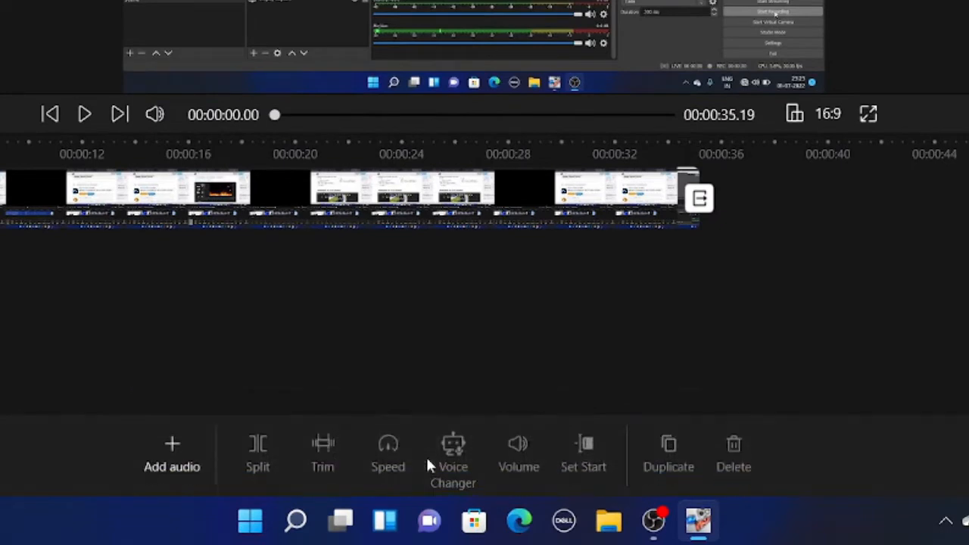
{"action": "left_click", "coordinate": [177, 448]}
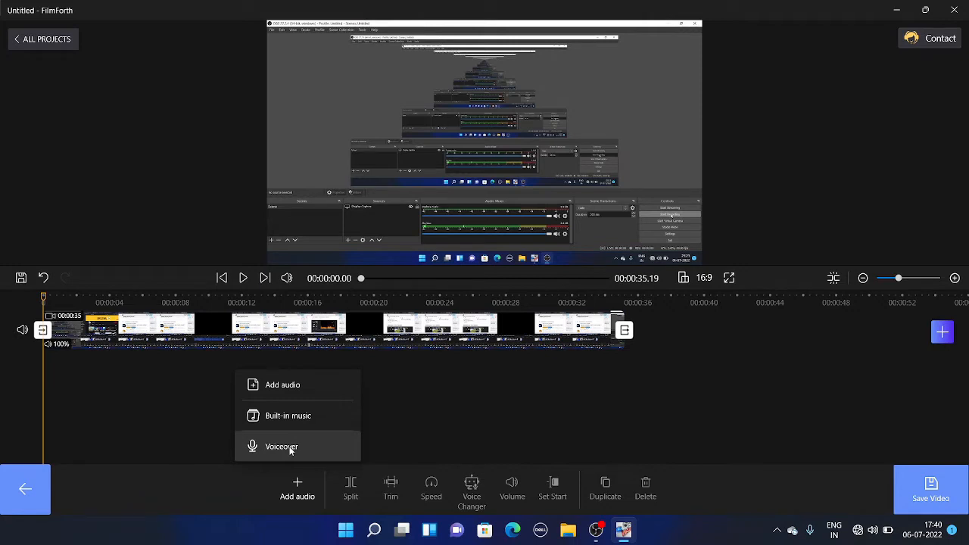
{"action": "left_click", "coordinate": [258, 393]}
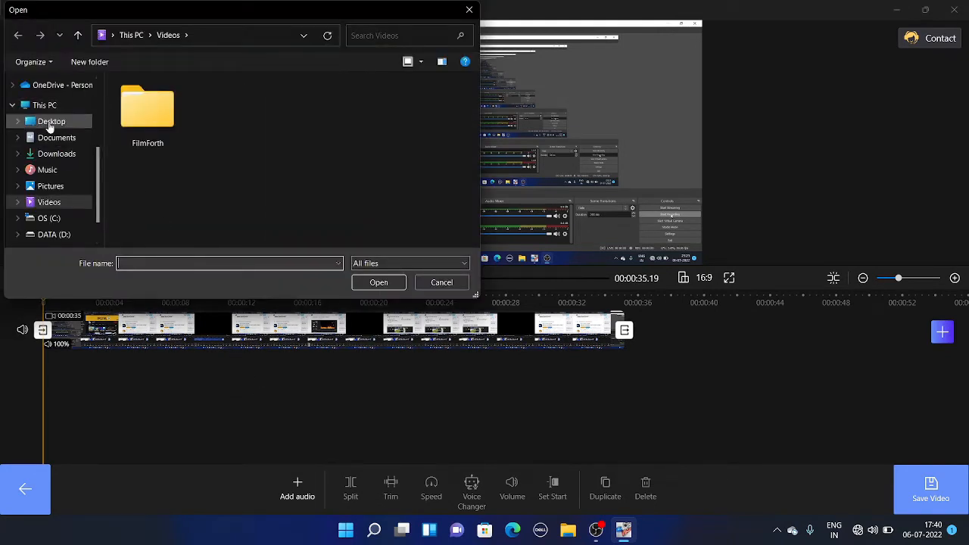
{"action": "left_click", "coordinate": [54, 125]}
{"action": "double_click", "coordinate": [210, 212]}
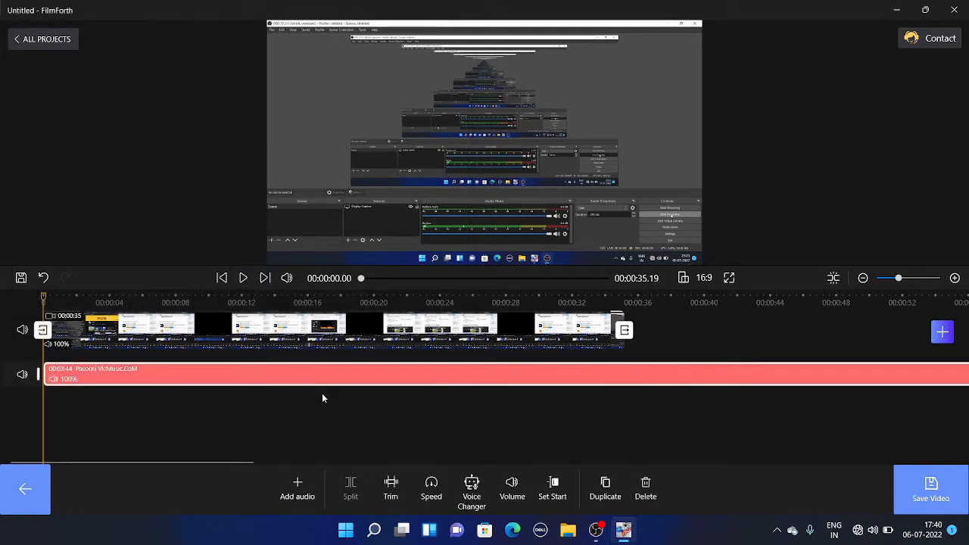
Play the video from the beginning to hear it with the Pasoori music, pausing after about 10 seconds
{"action": "scroll", "coordinate": [322, 401], "scroll_direction": "down", "scroll_amount": 6}
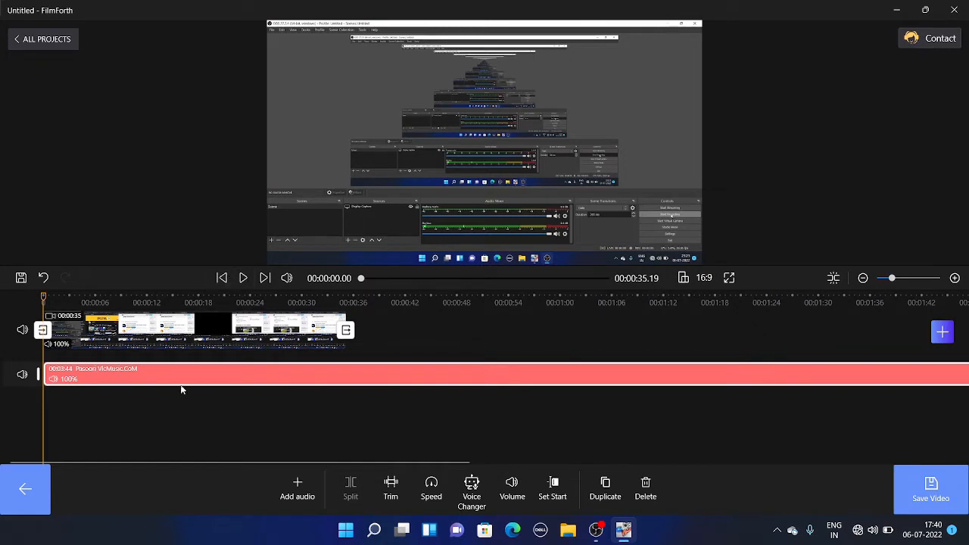
{"action": "left_click", "coordinate": [64, 358]}
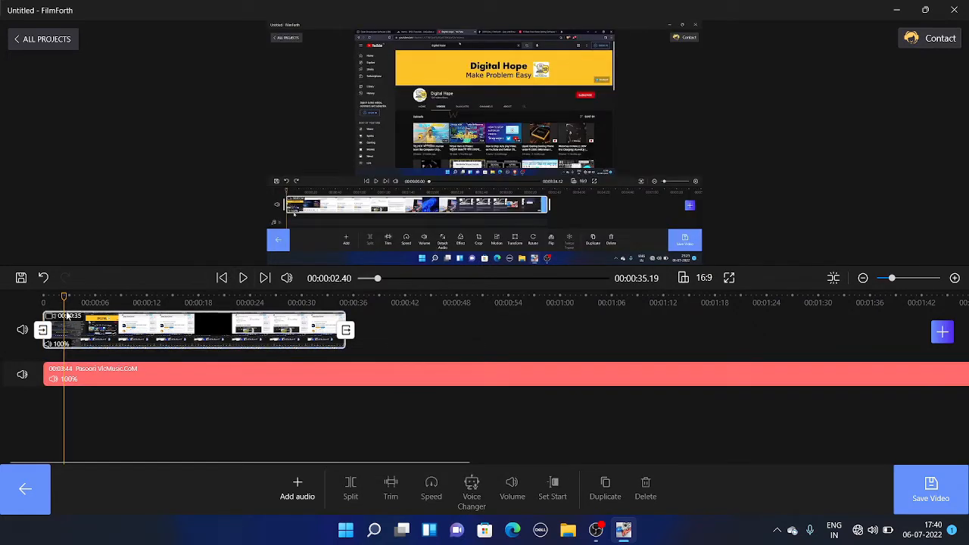
{"action": "left_click", "coordinate": [26, 295]}
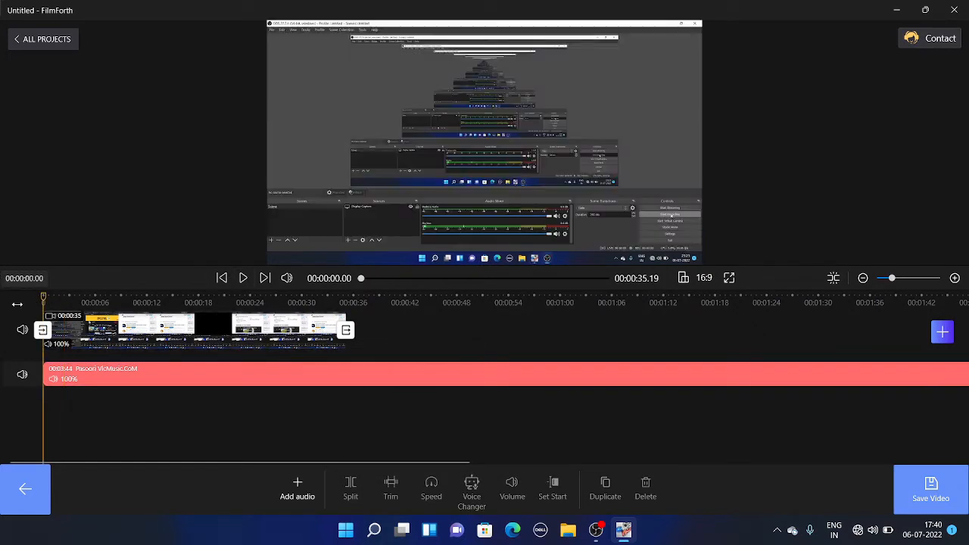
{"action": "left_click", "coordinate": [243, 279]}
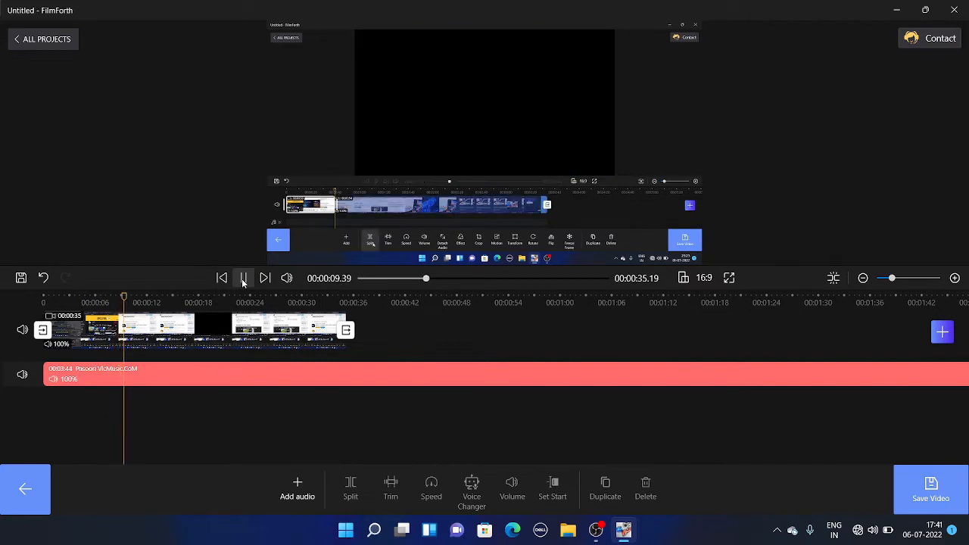
{"action": "left_click", "coordinate": [243, 281]}
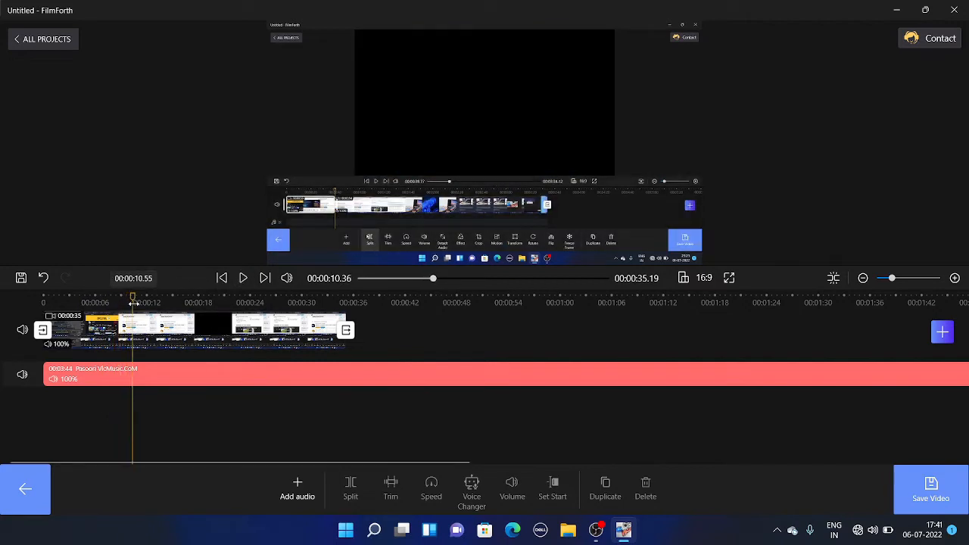
Split the Pasoori track where the video ends, at 00:00:35.19, and delete the remaining portion
{"action": "left_click_drag", "start_coordinate": [132, 302], "coordinate": [330, 325]}
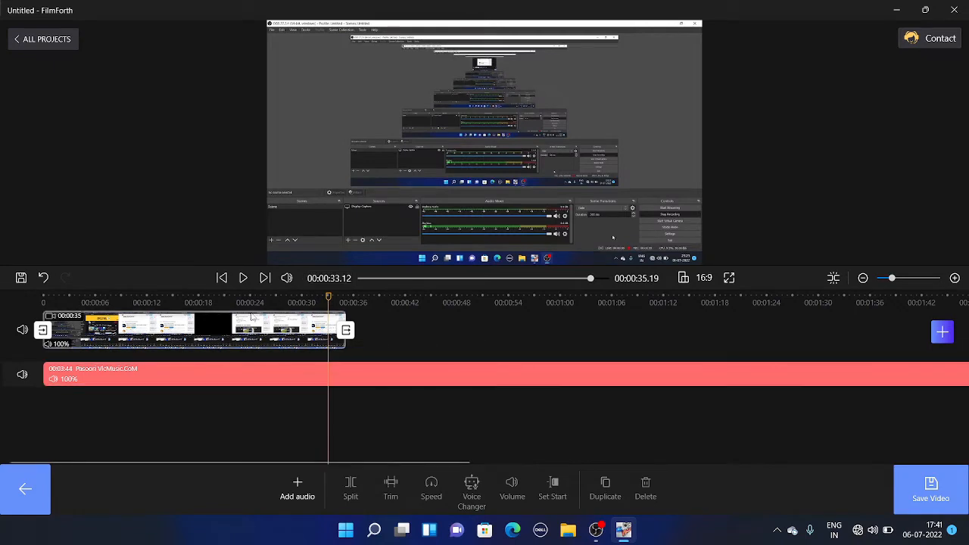
{"action": "left_click", "coordinate": [242, 278]}
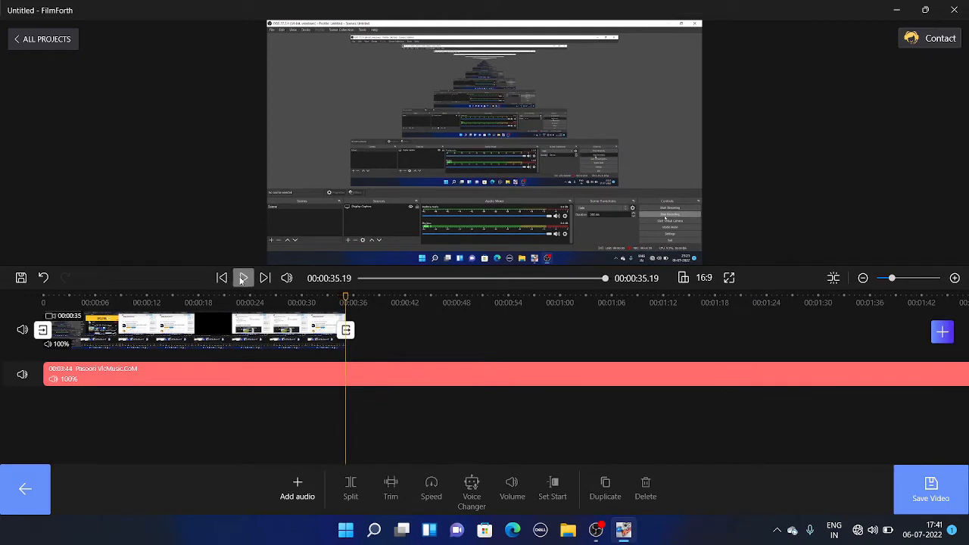
{"action": "left_click", "coordinate": [344, 376]}
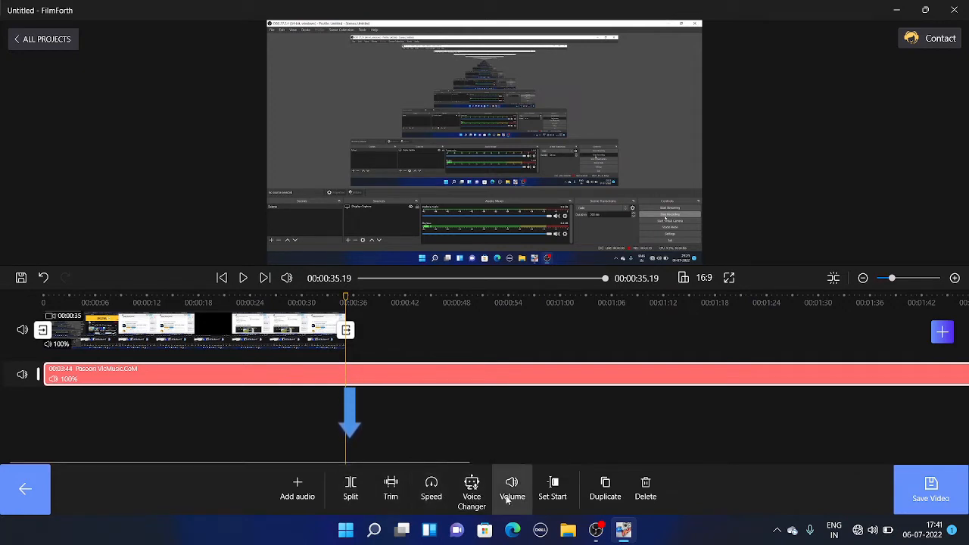
{"action": "left_click", "coordinate": [349, 488]}
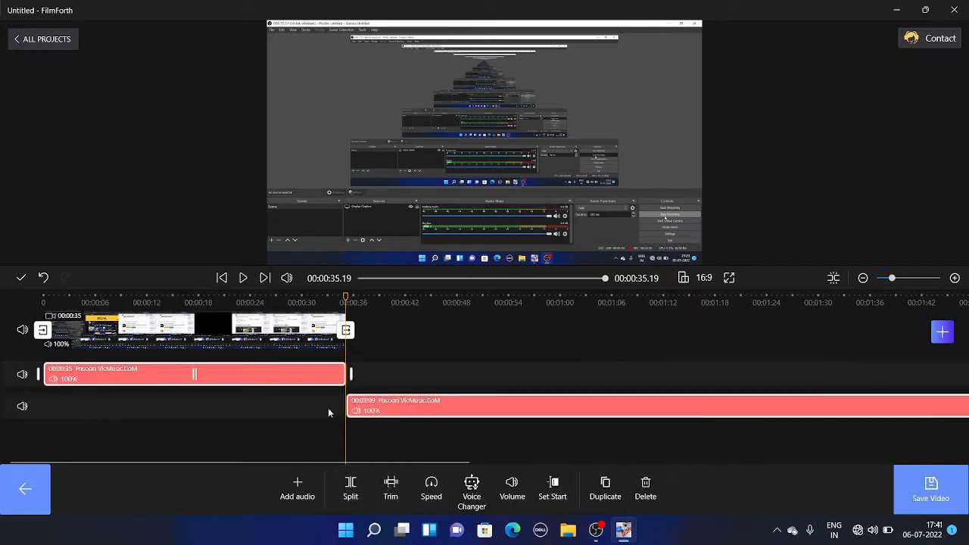
{"action": "left_click", "coordinate": [373, 410]}
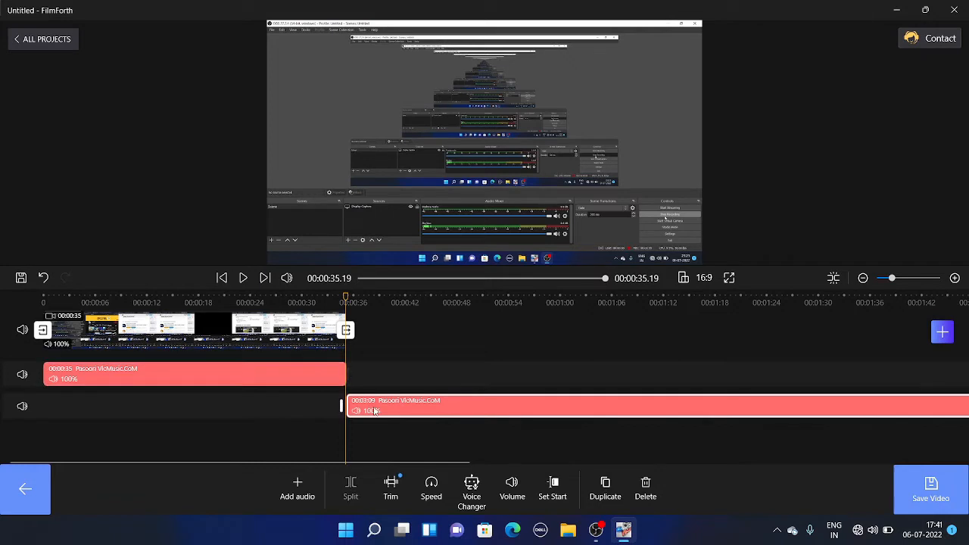
{"action": "key", "text": "Delete"}
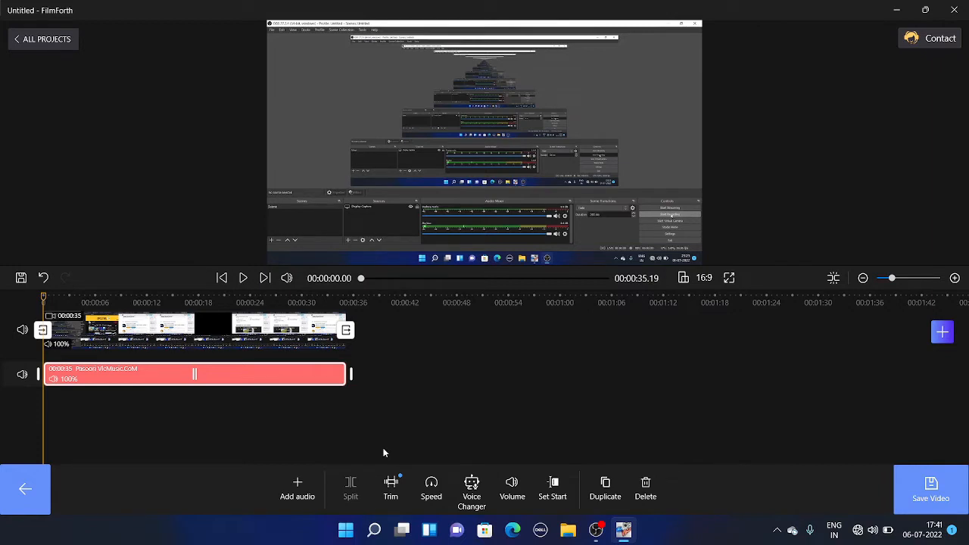
Undo the deletion and the split of the Pasoori track
{"action": "key", "text": "ctrl+z"}
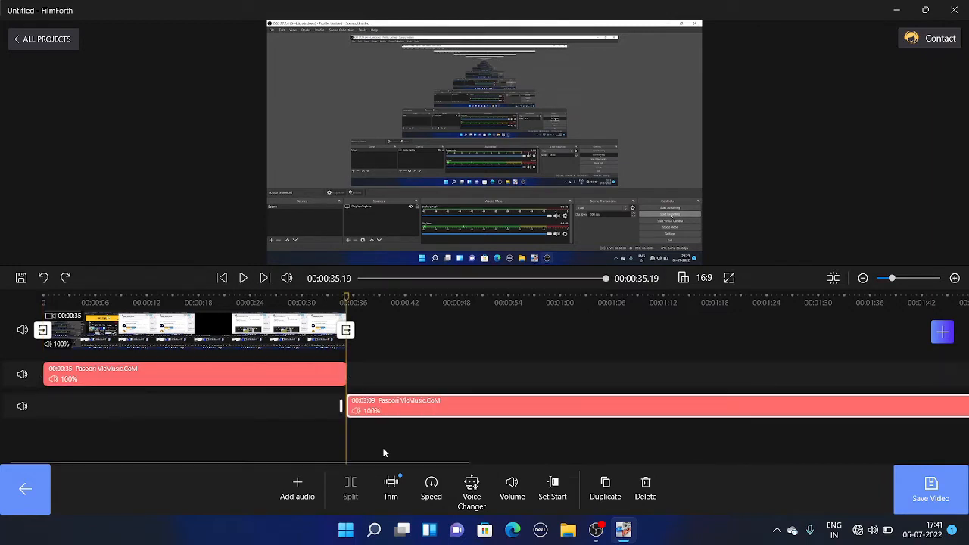
{"action": "key", "text": "ctrl+z"}
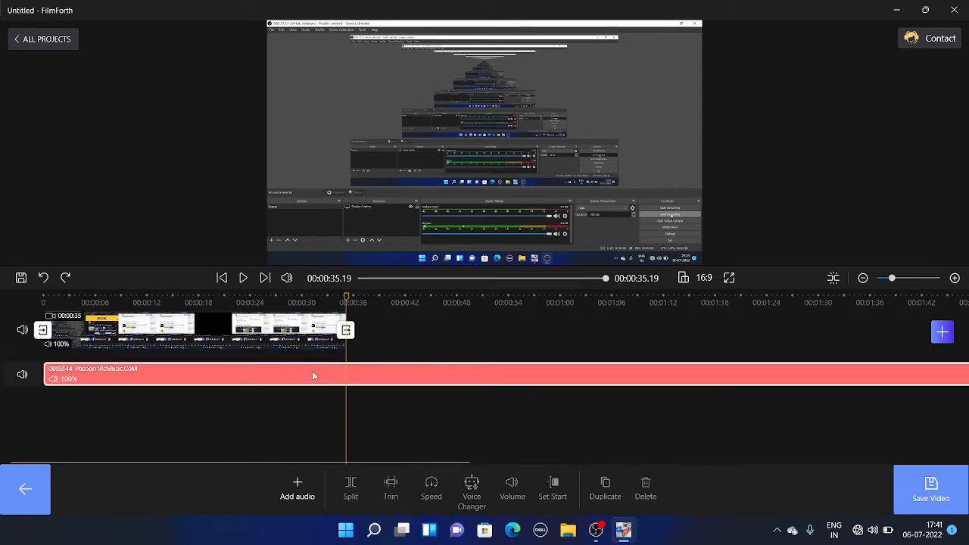
Shorten the Pasoori track from its end so it finishes together with the video at about 35 seconds
{"action": "left_click", "coordinate": [313, 375]}
{"action": "scroll", "coordinate": [312, 371], "scroll_direction": "down", "scroll_amount": 5}
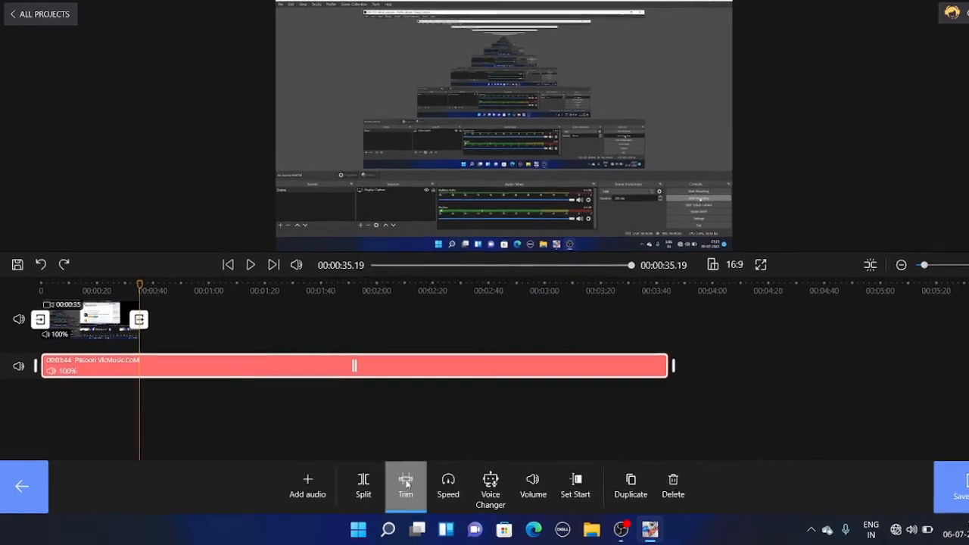
{"action": "left_click", "coordinate": [405, 485]}
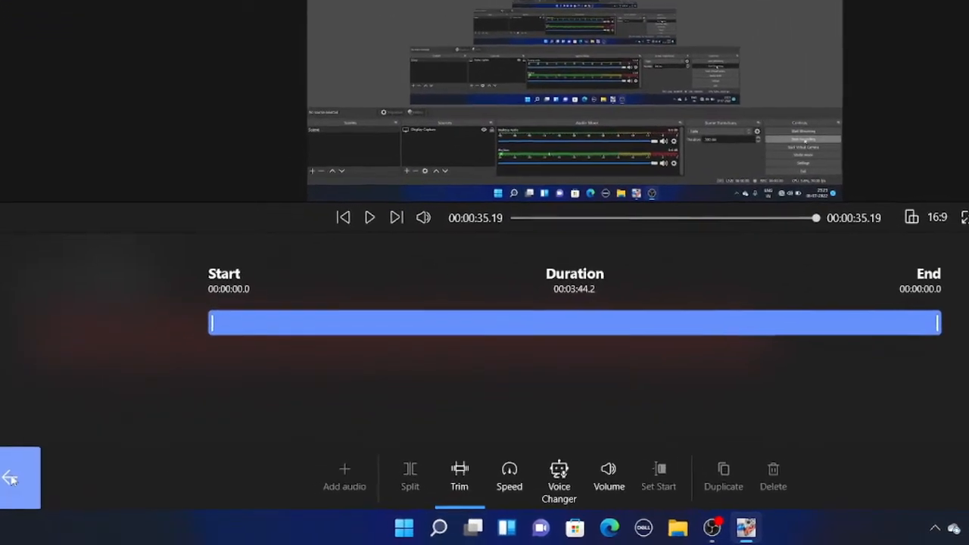
{"action": "left_click", "coordinate": [11, 478]}
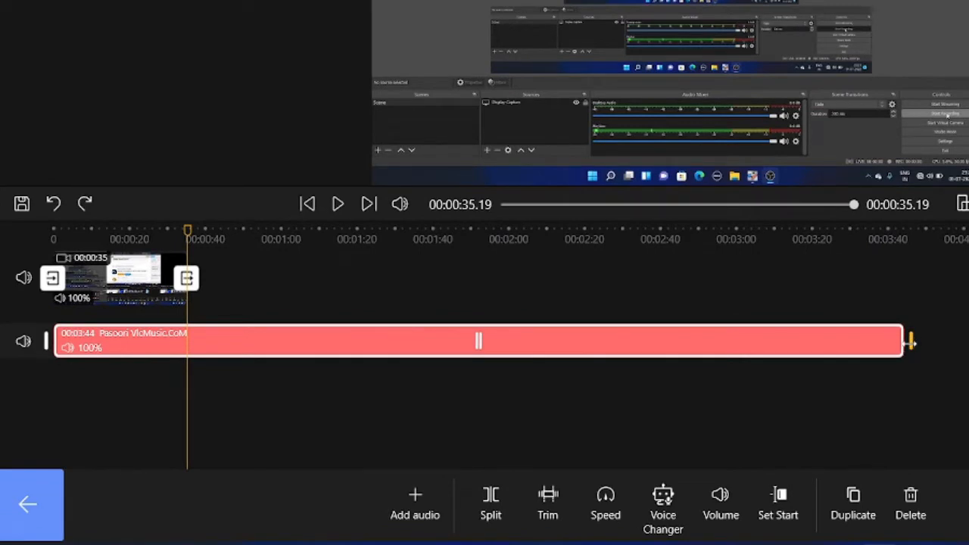
{"action": "left_click_drag", "start_coordinate": [911, 341], "coordinate": [188, 387]}
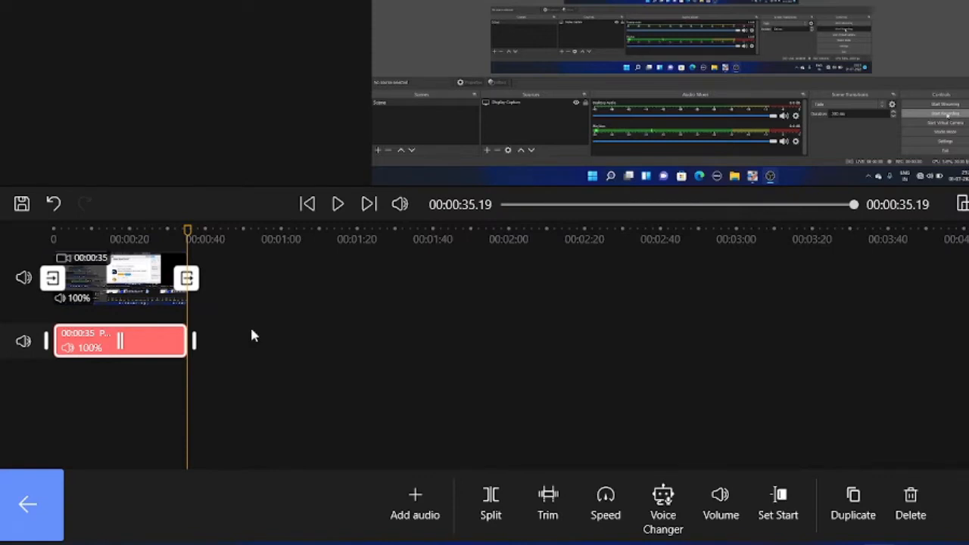
{"action": "scroll", "coordinate": [252, 329], "scroll_direction": "up", "scroll_amount": 10}
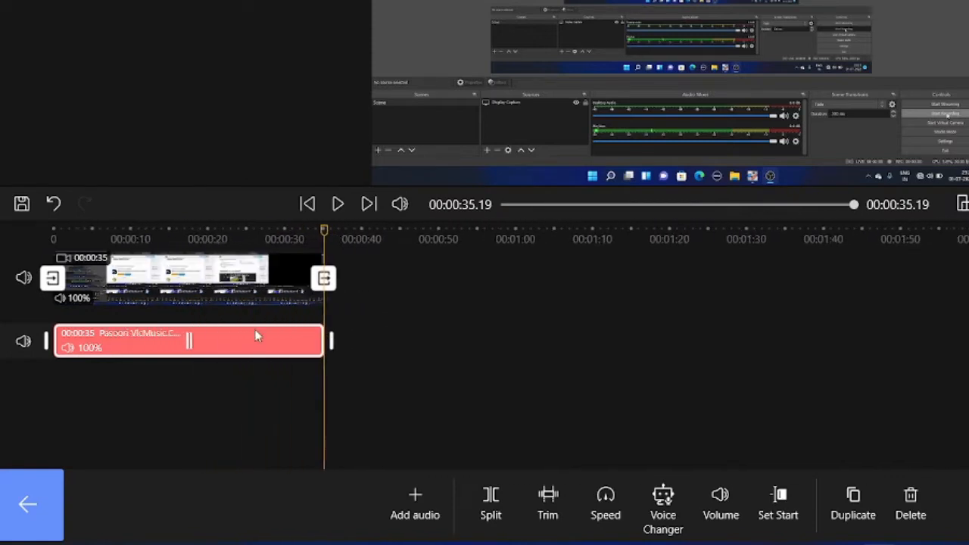
{"action": "scroll", "coordinate": [291, 352], "scroll_direction": "up", "scroll_amount": 3}
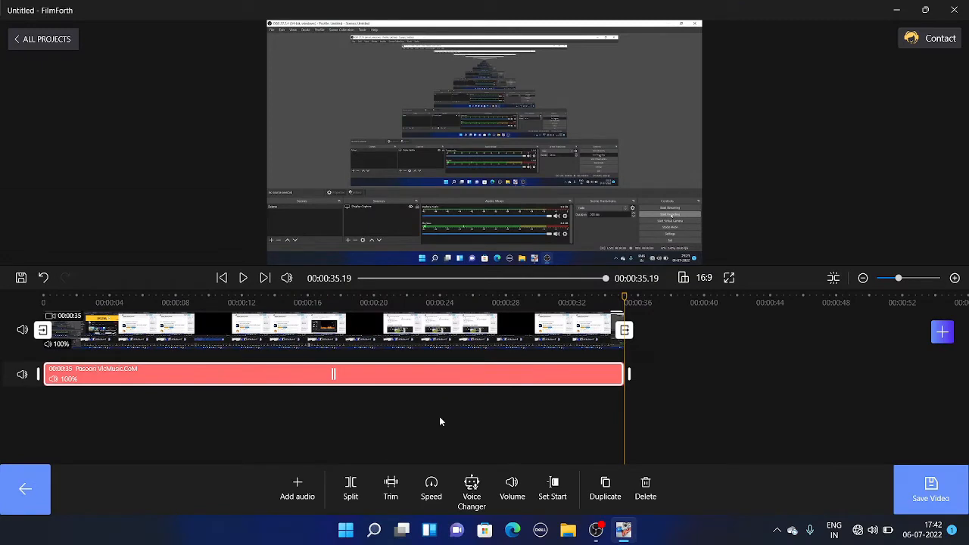
Set the Pasoori track's speed to 2x and play the video from the start to preview the faster music
{"action": "left_click", "coordinate": [431, 488]}
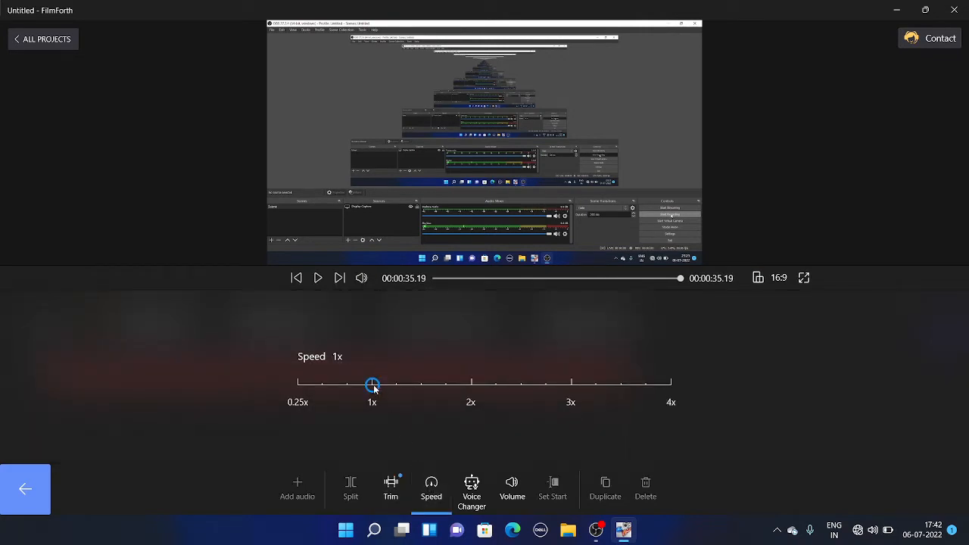
{"action": "left_click_drag", "start_coordinate": [373, 387], "coordinate": [474, 387]}
{"action": "left_click", "coordinate": [34, 491]}
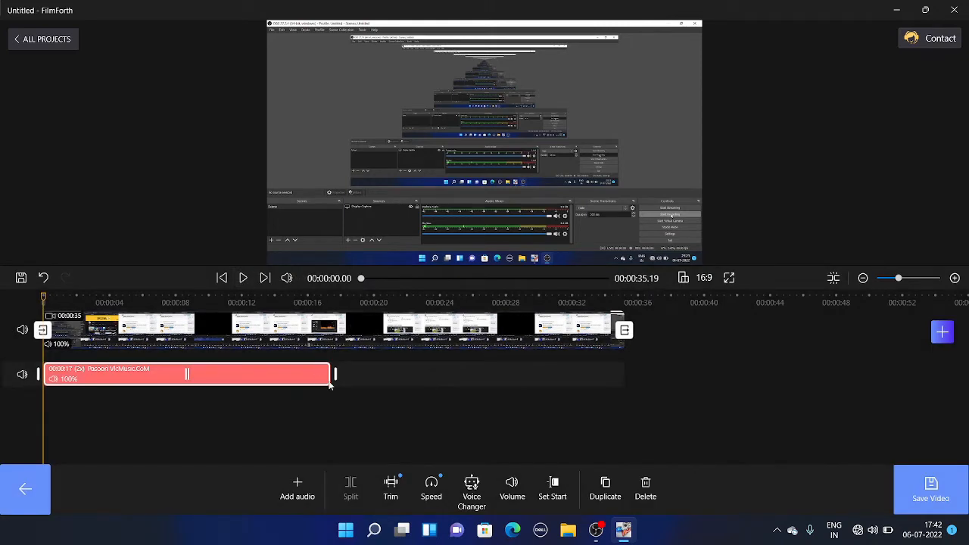
{"action": "left_click", "coordinate": [241, 278]}
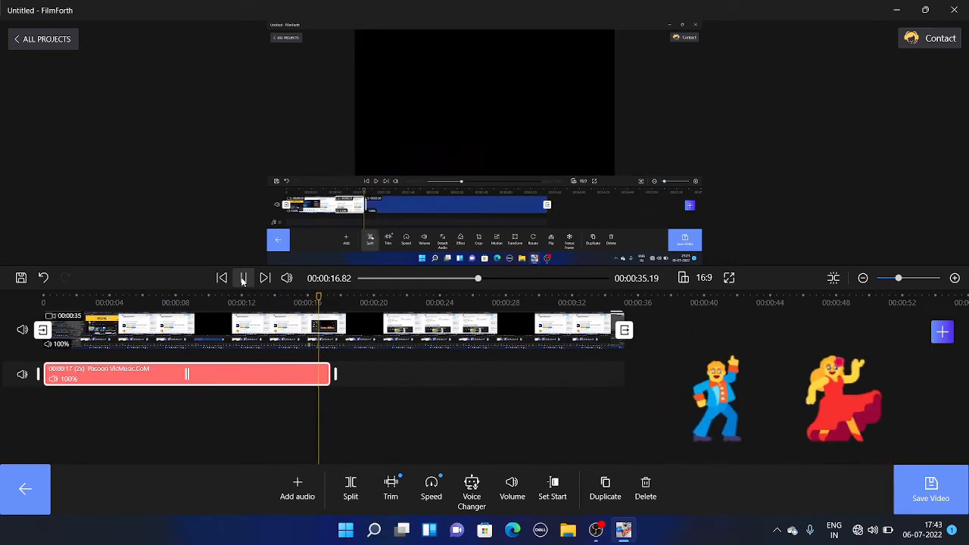
{"action": "left_click", "coordinate": [243, 277]}
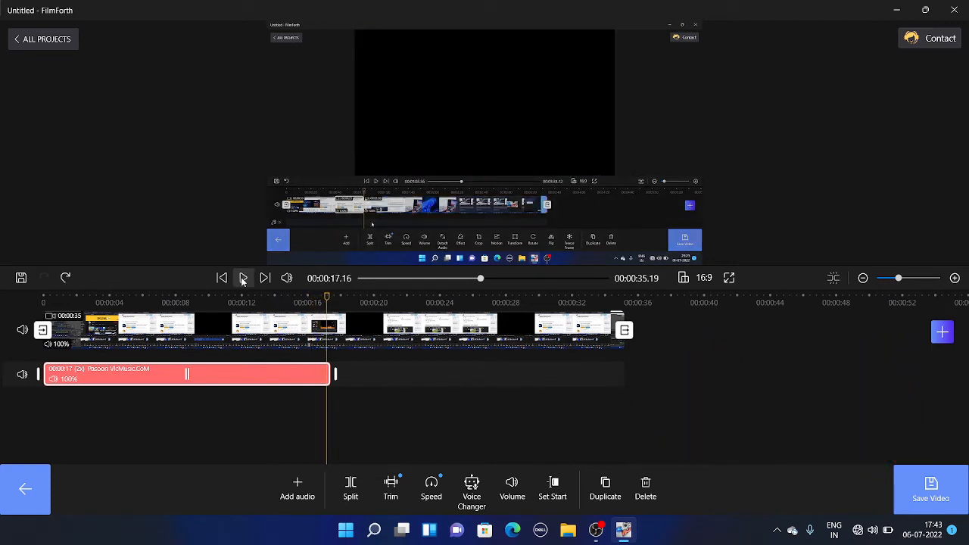
Undo the speed change on the Pasoori track and check its speed setting
{"action": "key", "text": "ctrl+y"}
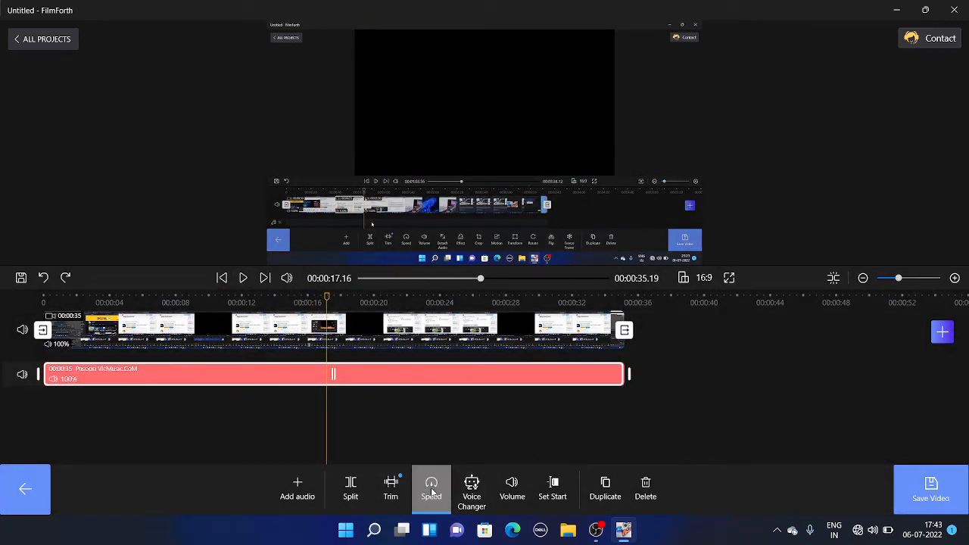
{"action": "left_click", "coordinate": [431, 488]}
{"action": "left_click", "coordinate": [42, 488]}
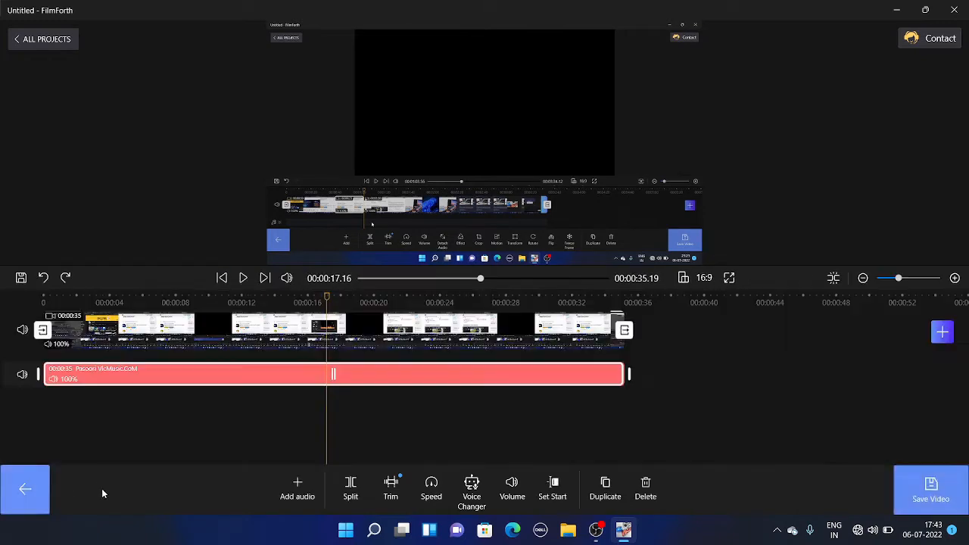
Give the Pasoori track a 2.3 s fade-in and a 2.4 s fade-out, and play the video from the start to preview them
{"action": "left_click", "coordinate": [511, 490]}
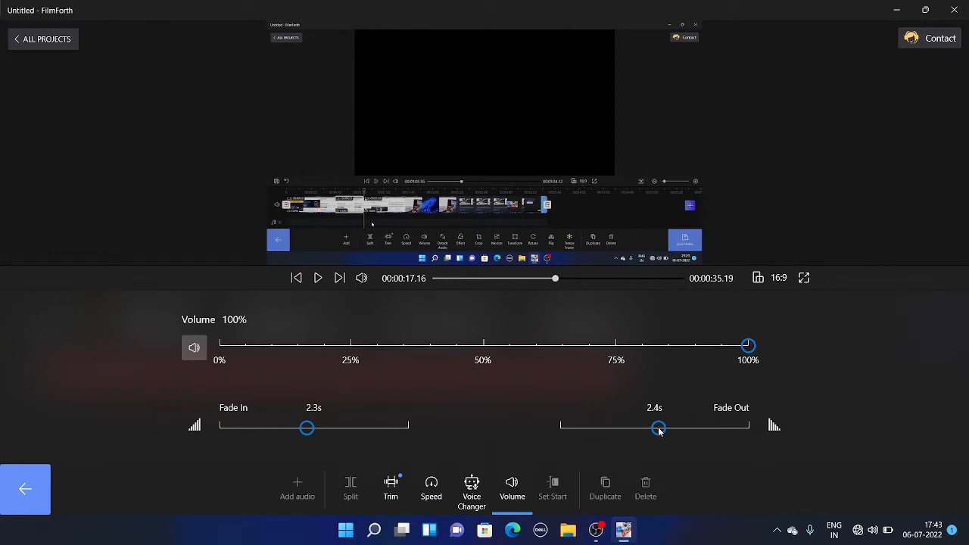
{"action": "left_click", "coordinate": [34, 501]}
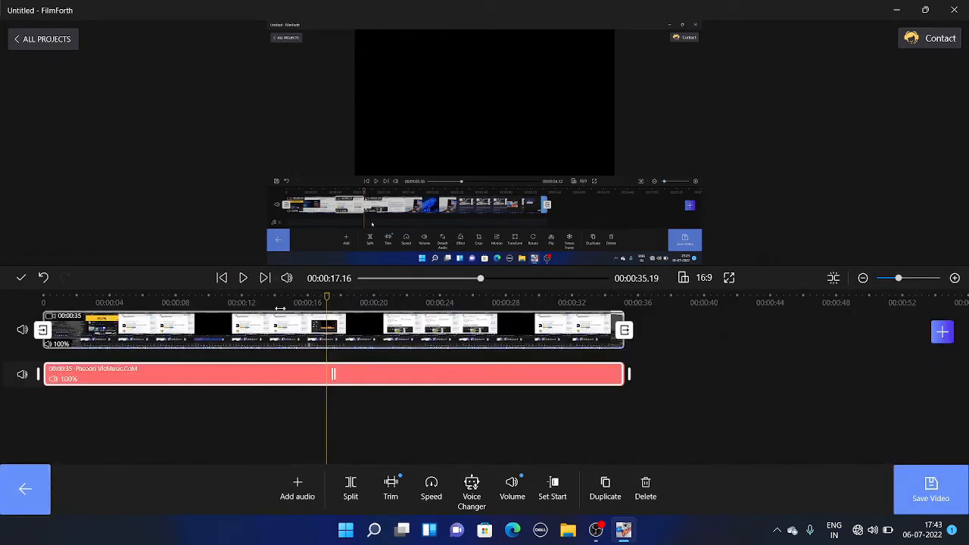
{"action": "left_click_drag", "start_coordinate": [327, 297], "coordinate": [43, 297]}
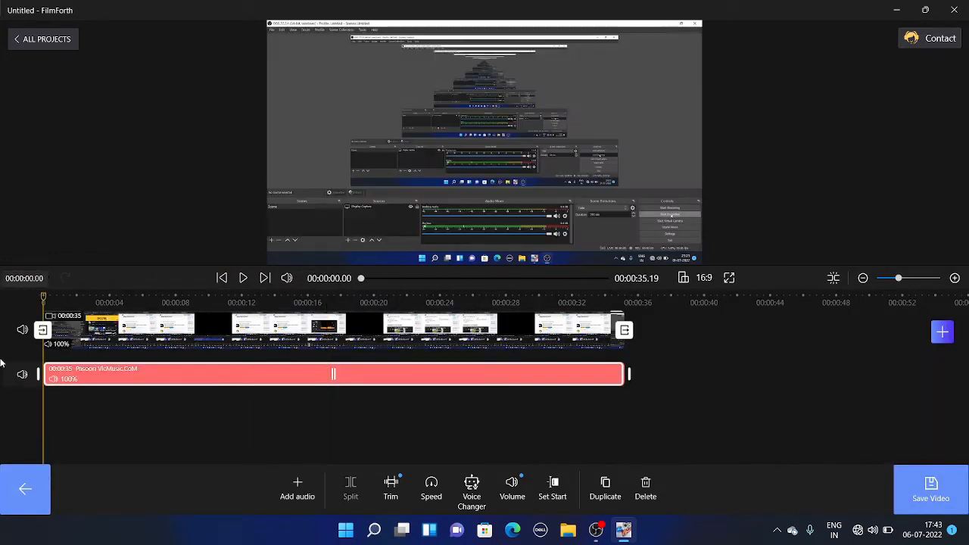
{"action": "left_click", "coordinate": [243, 279]}
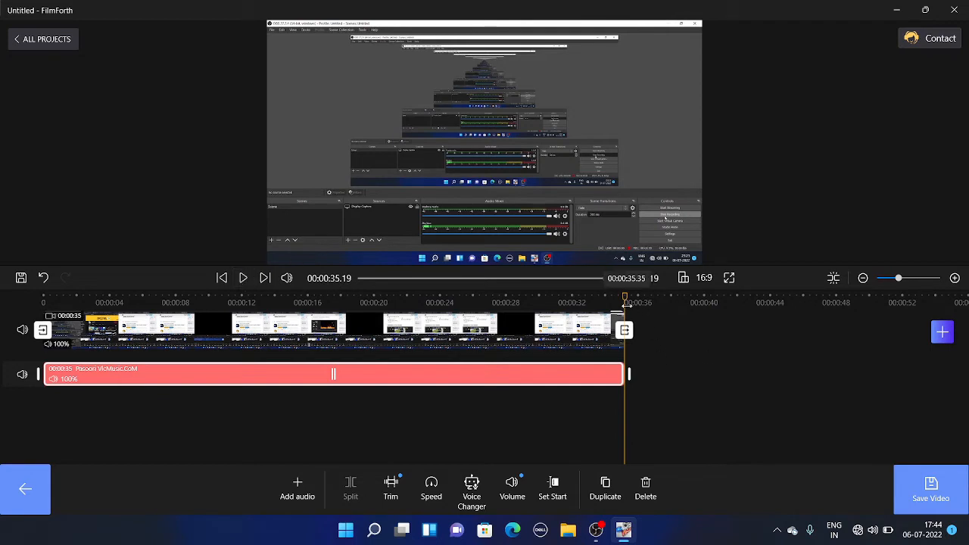
{"action": "left_click_drag", "start_coordinate": [626, 306], "coordinate": [29, 371]}
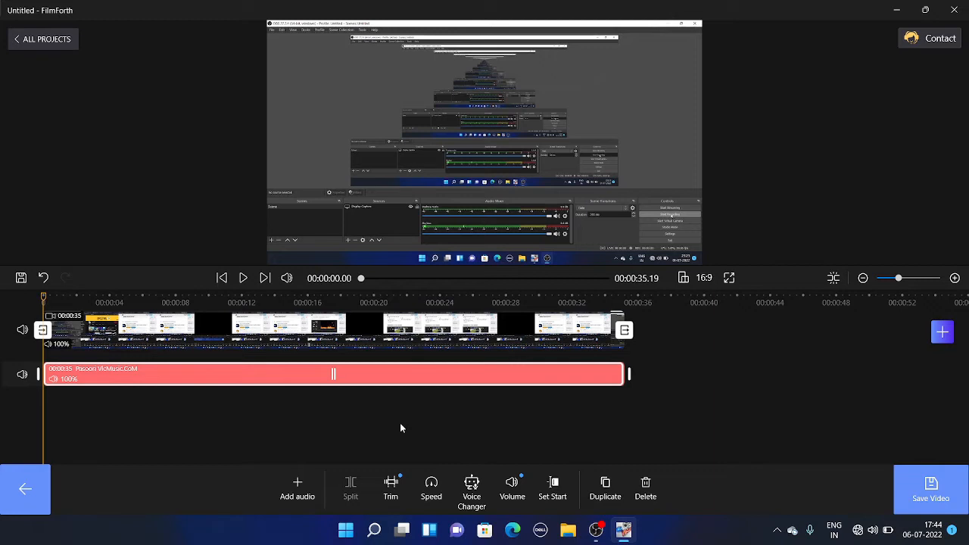
Apply the Telephone voice effect to the Pasoori track, listen to its sample and preview the video from the start
{"action": "left_click", "coordinate": [472, 485]}
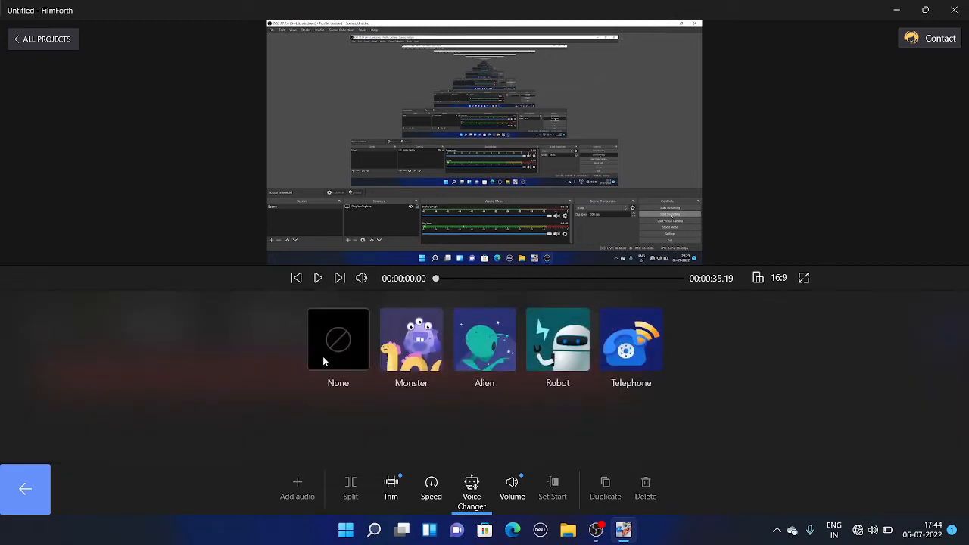
{"action": "left_click", "coordinate": [636, 365]}
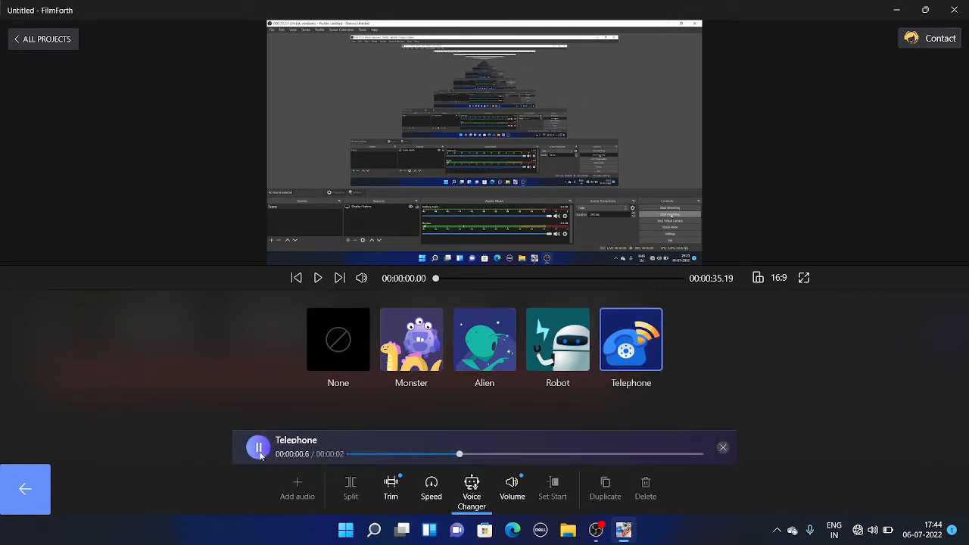
{"action": "left_click", "coordinate": [260, 452]}
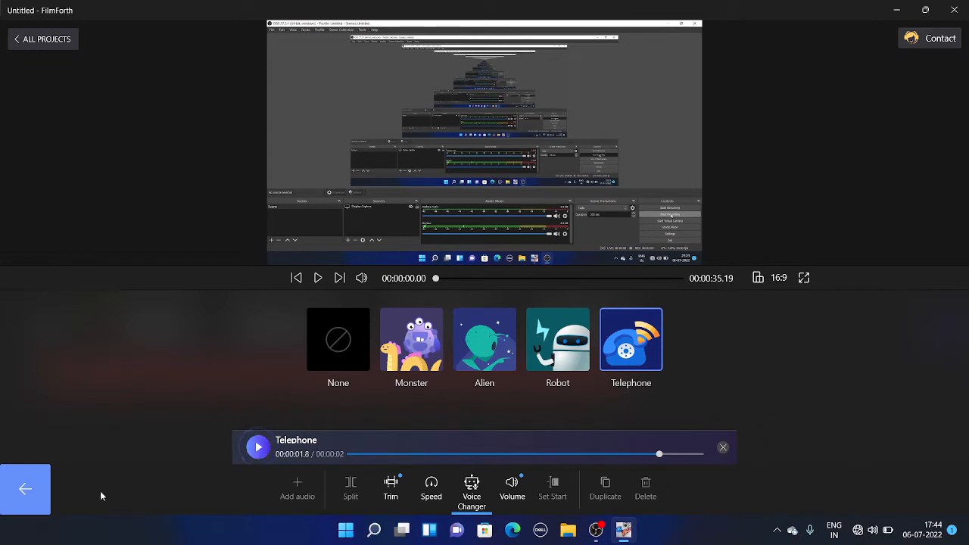
{"action": "left_click", "coordinate": [31, 497]}
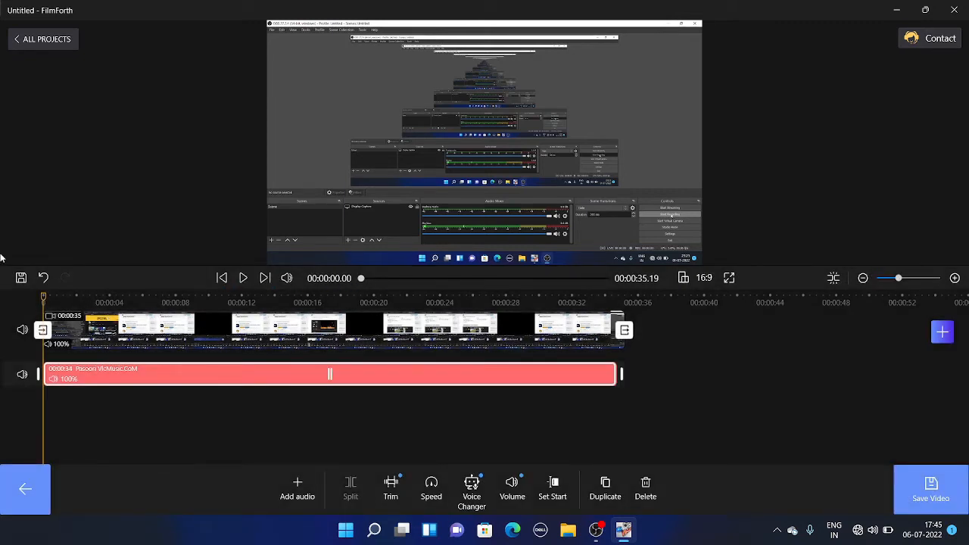
{"action": "left_click", "coordinate": [243, 278]}
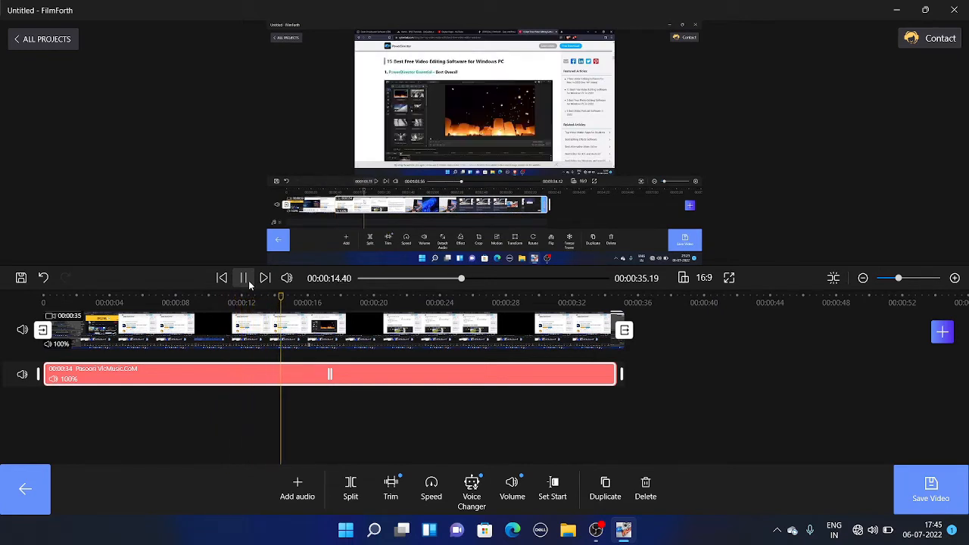
{"action": "left_click", "coordinate": [248, 281]}
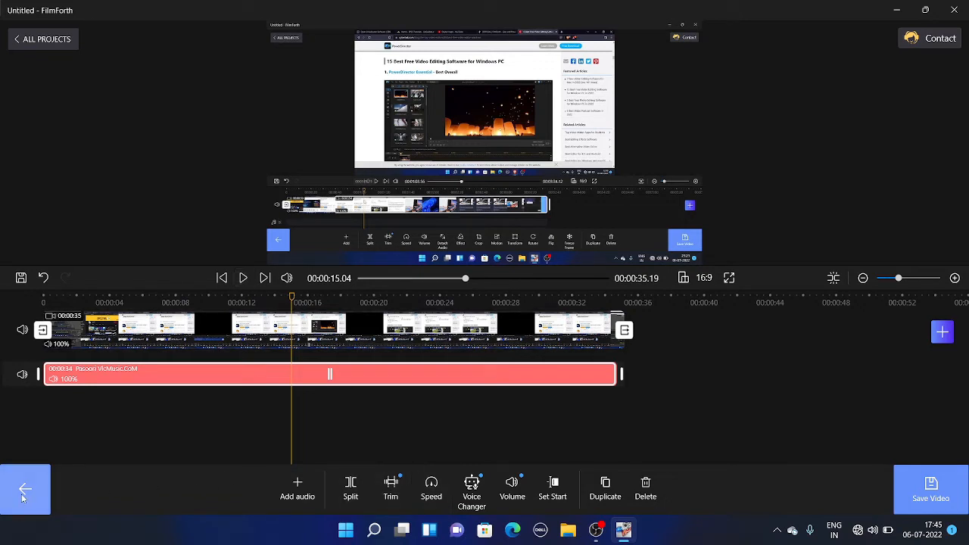
Check the Pasoori track's voice effect setting and undo the Telephone effect
{"action": "left_click", "coordinate": [471, 487]}
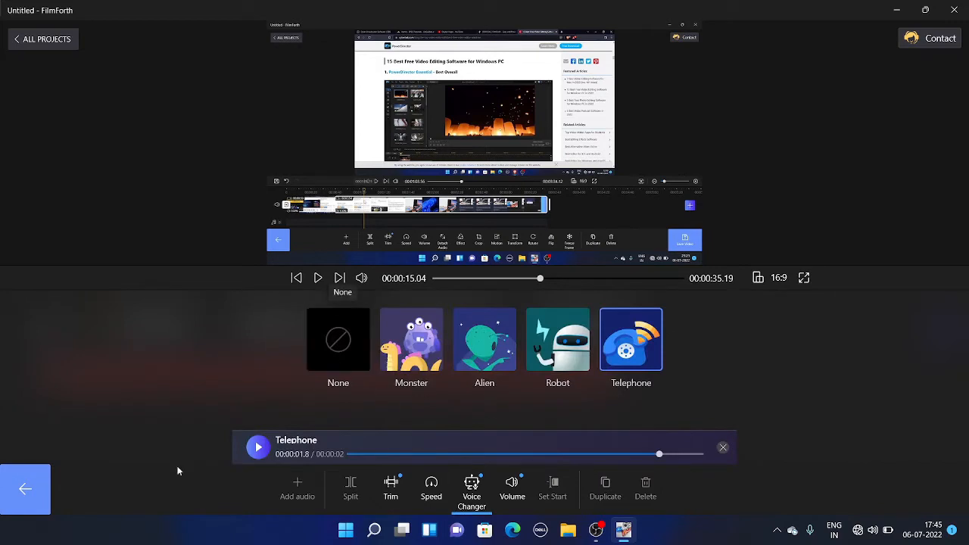
{"action": "left_click", "coordinate": [23, 495]}
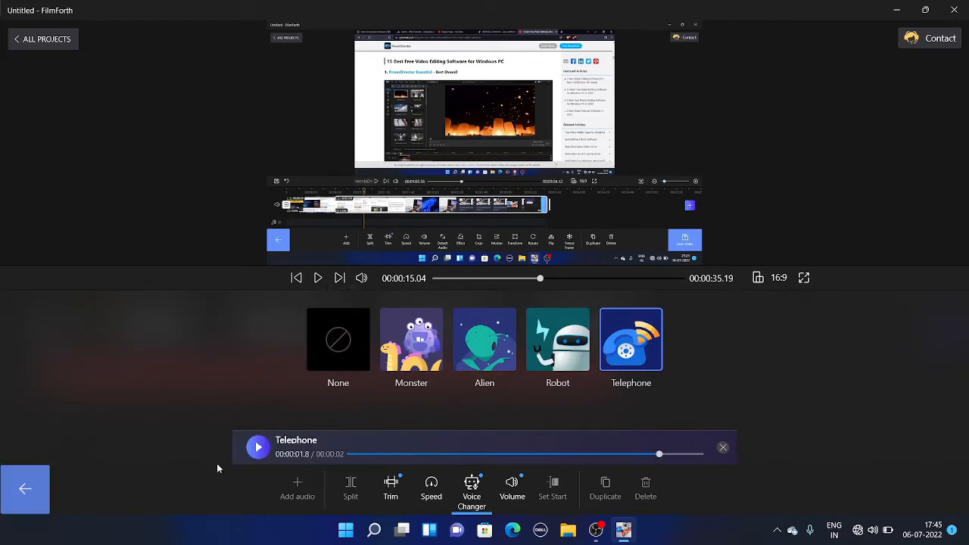
{"action": "key", "text": "ctrl+z"}
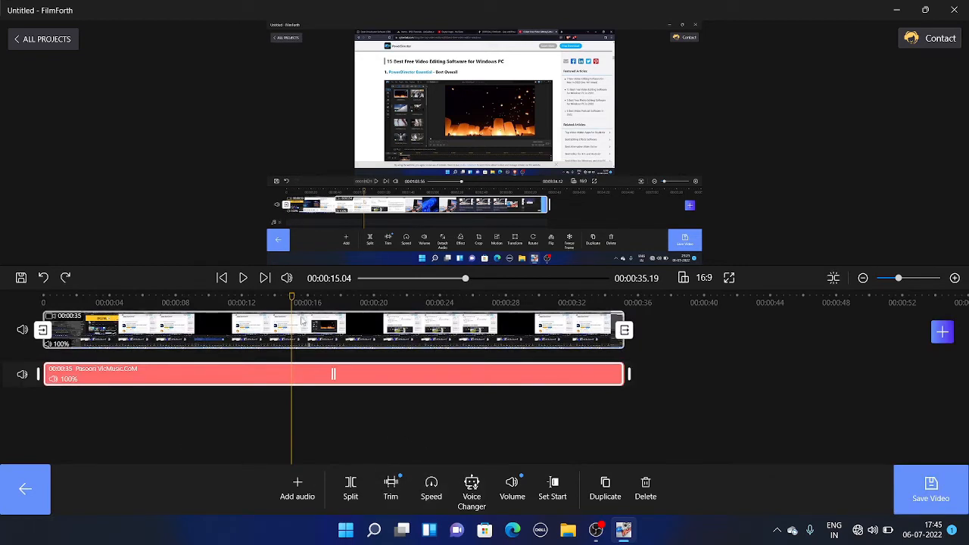
Set the Pasoori track's start to the playhead, first at the beginning and again at about 17.8 seconds, and undo the shift
{"action": "left_click", "coordinate": [97, 329]}
{"action": "left_click_drag", "start_coordinate": [97, 329], "coordinate": [29, 337]}
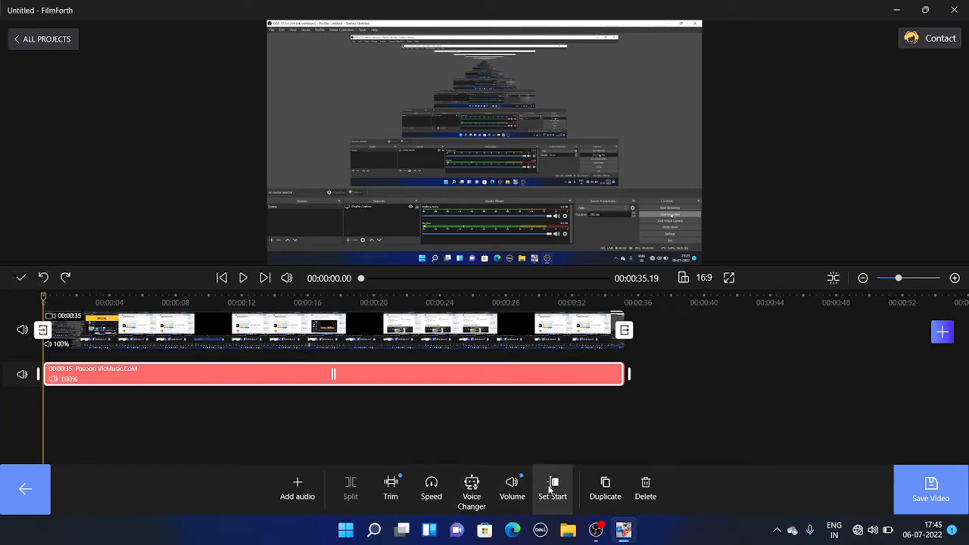
{"action": "left_click", "coordinate": [551, 489]}
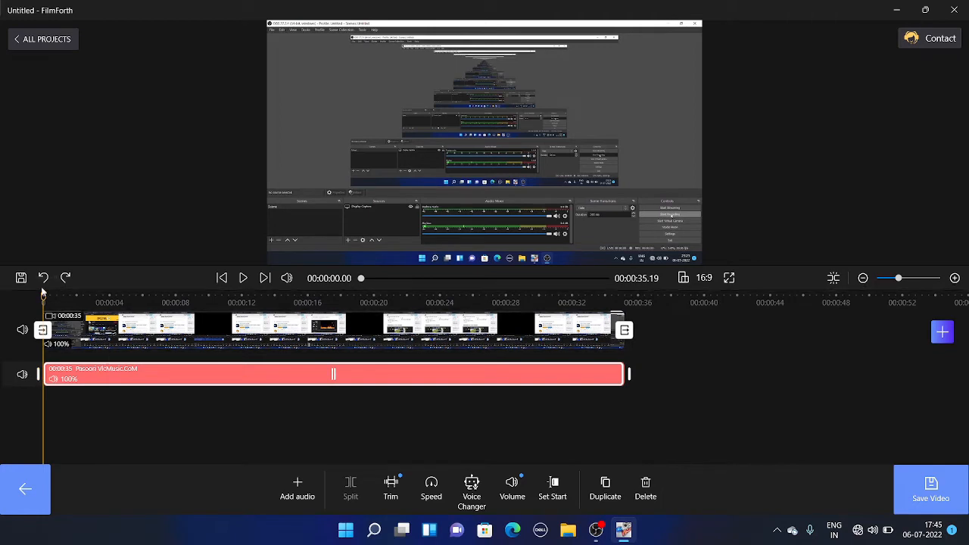
{"action": "left_click_drag", "start_coordinate": [43, 293], "coordinate": [334, 349]}
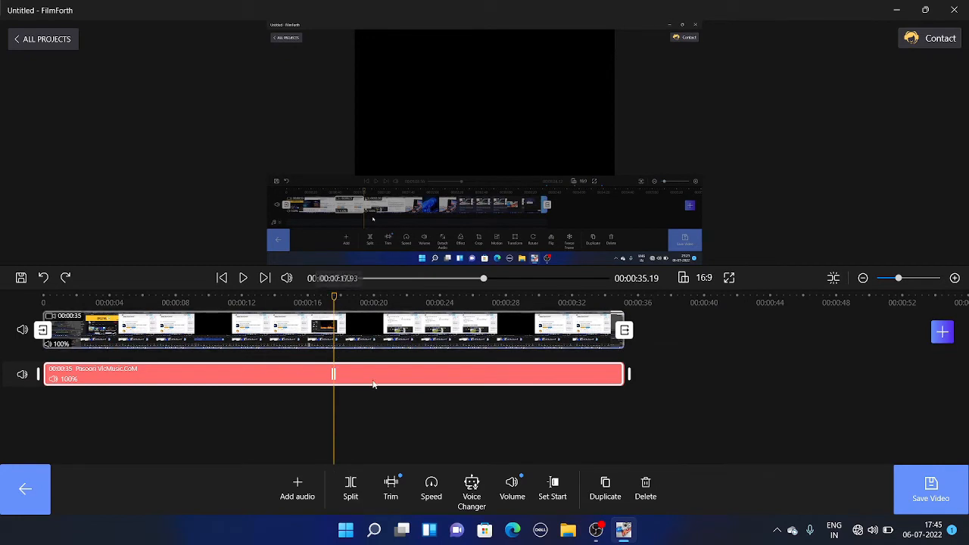
{"action": "left_click", "coordinate": [477, 405]}
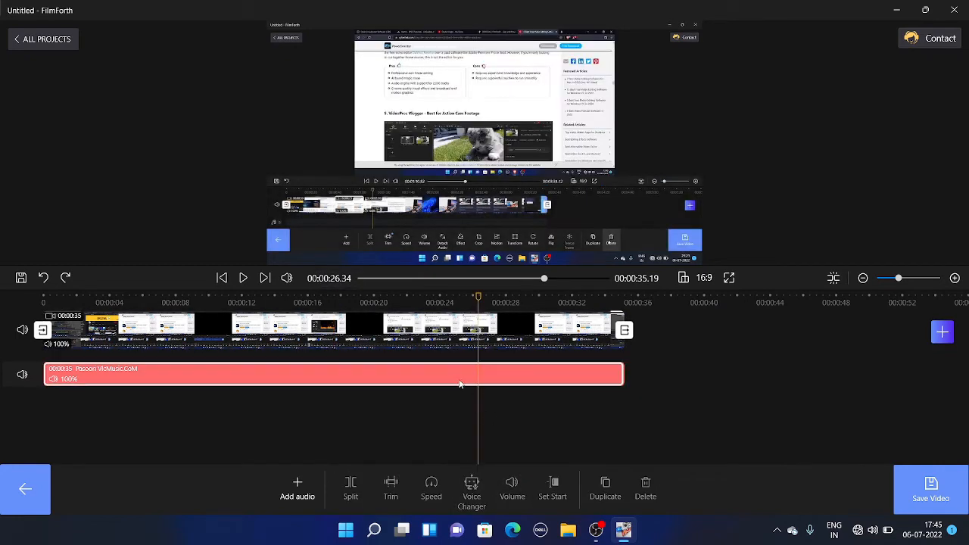
{"action": "left_click", "coordinate": [337, 351]}
{"action": "left_click", "coordinate": [336, 373]}
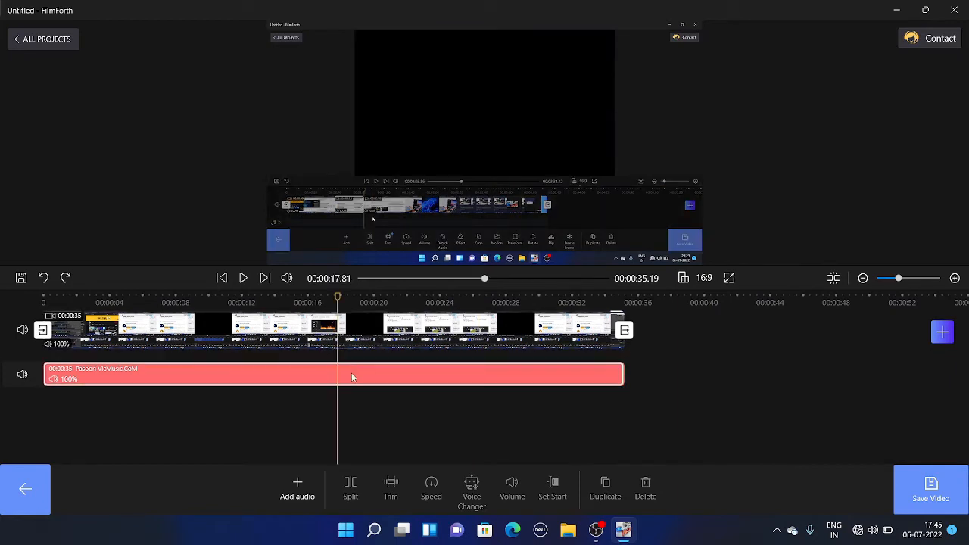
{"action": "left_click", "coordinate": [553, 496]}
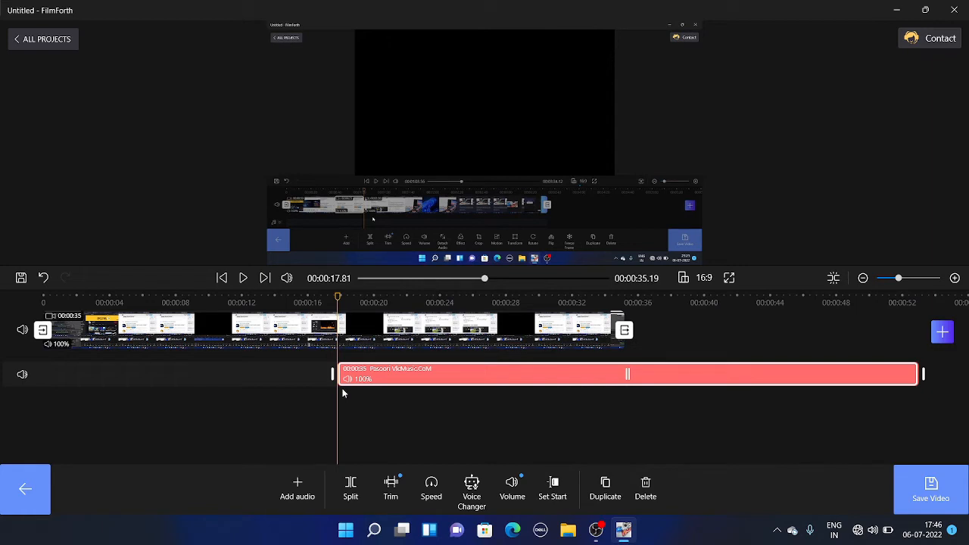
{"action": "key", "text": "ctrl+z"}
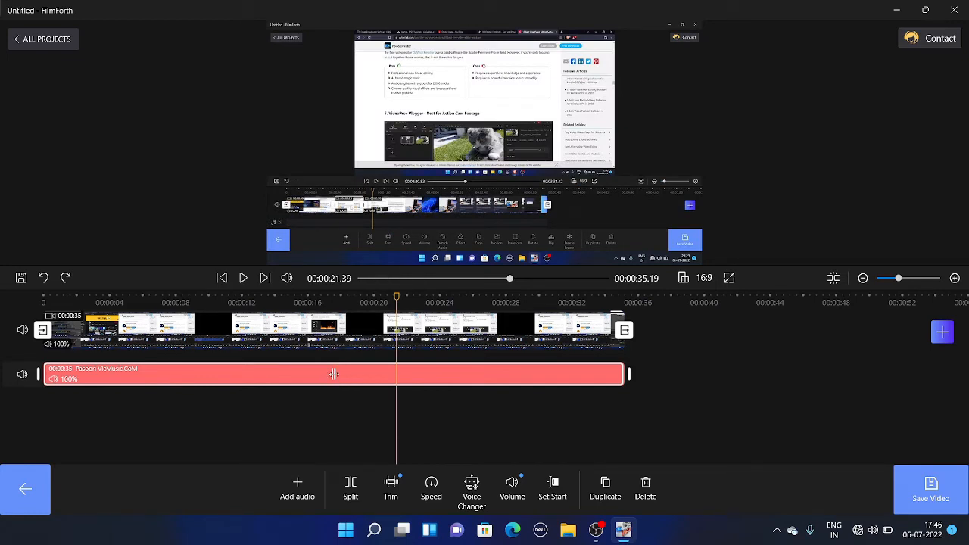
Duplicate the Pasoori track and delete the copy
{"action": "mouse_move", "coordinate": [333, 374]}
{"action": "left_mouse_down"}
{"action": "mouse_move", "coordinate": [741, 372]}
{"action": "mouse_move", "coordinate": [284, 436]}
{"action": "mouse_move", "coordinate": [341, 431]}
{"action": "mouse_move", "coordinate": [337, 384]}
{"action": "mouse_move", "coordinate": [327, 379]}
{"action": "left_mouse_up"}
{"action": "left_click", "coordinate": [597, 490]}
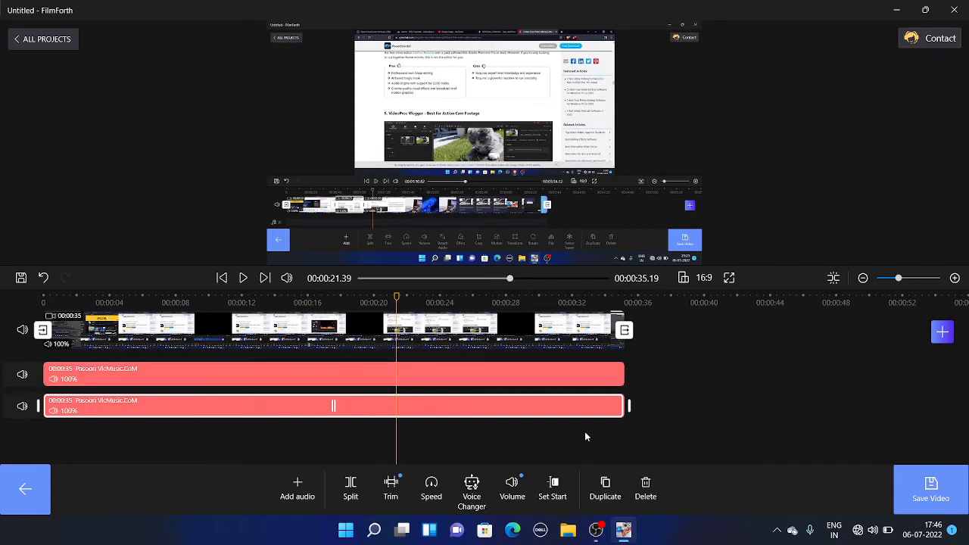
{"action": "left_click", "coordinate": [646, 483]}
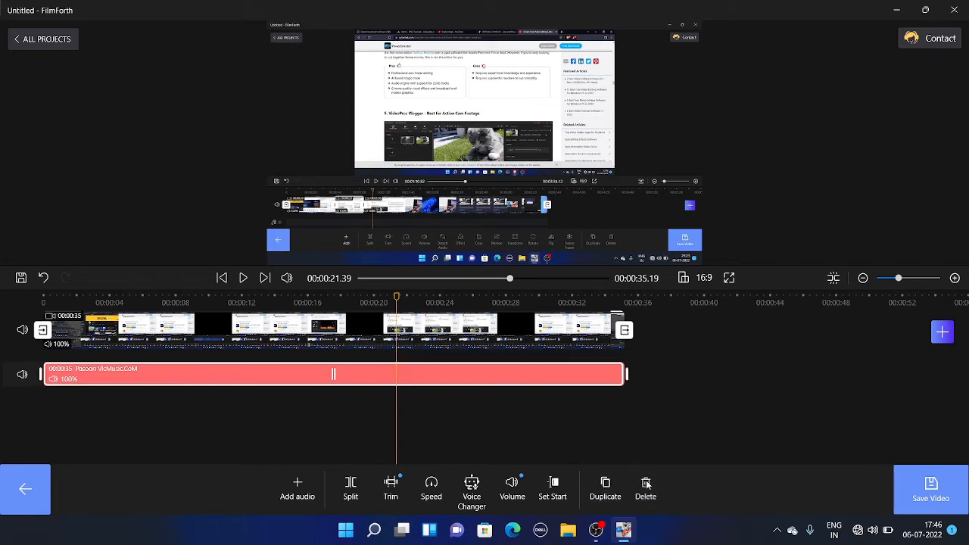
Check the options for adding audio, delete the Pasoori track and return the playhead to the start
{"action": "left_click", "coordinate": [311, 494]}
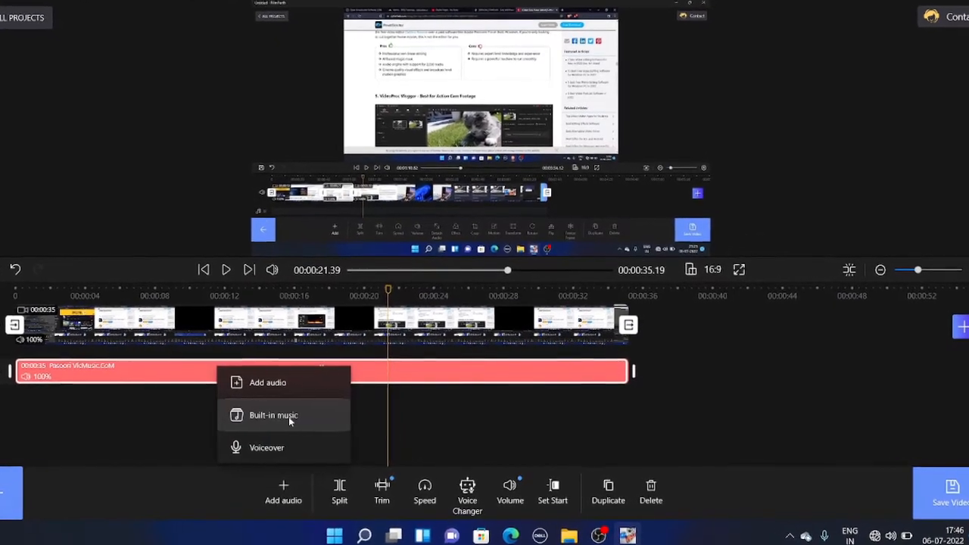
{"action": "left_click", "coordinate": [423, 422]}
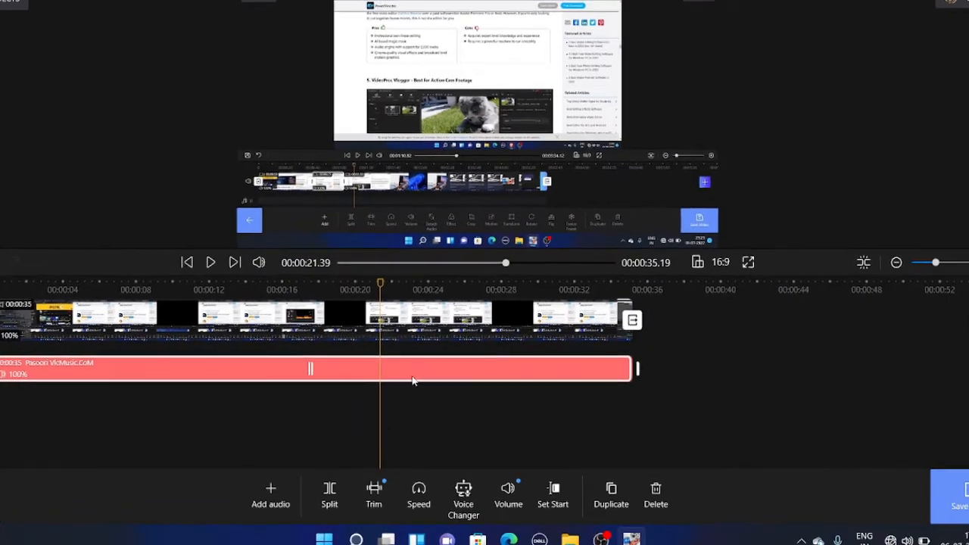
{"action": "left_click", "coordinate": [658, 496]}
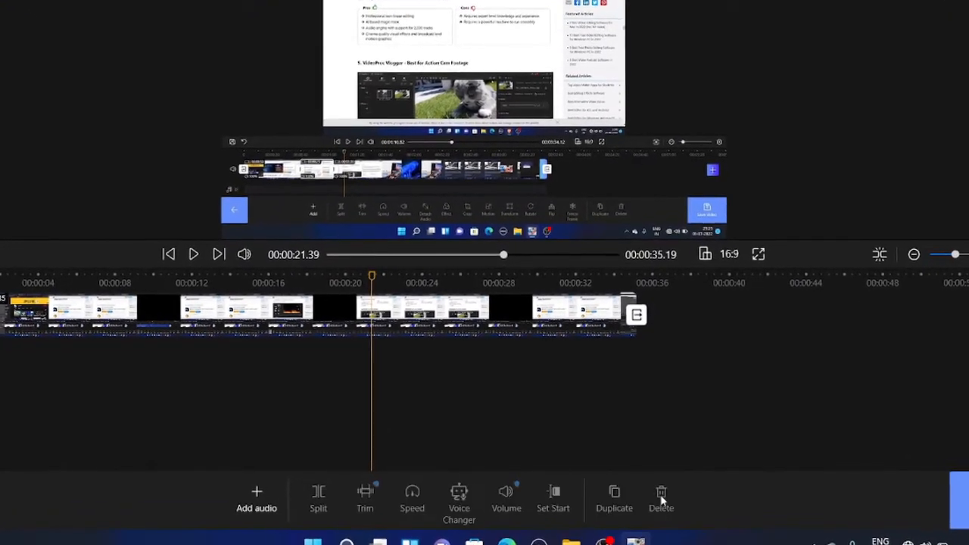
{"action": "left_click_drag", "start_coordinate": [368, 274], "coordinate": [4, 274]}
Open the built-in music library, browse its sound effects and preview "A Few Moments Later"
{"action": "left_click", "coordinate": [221, 499]}
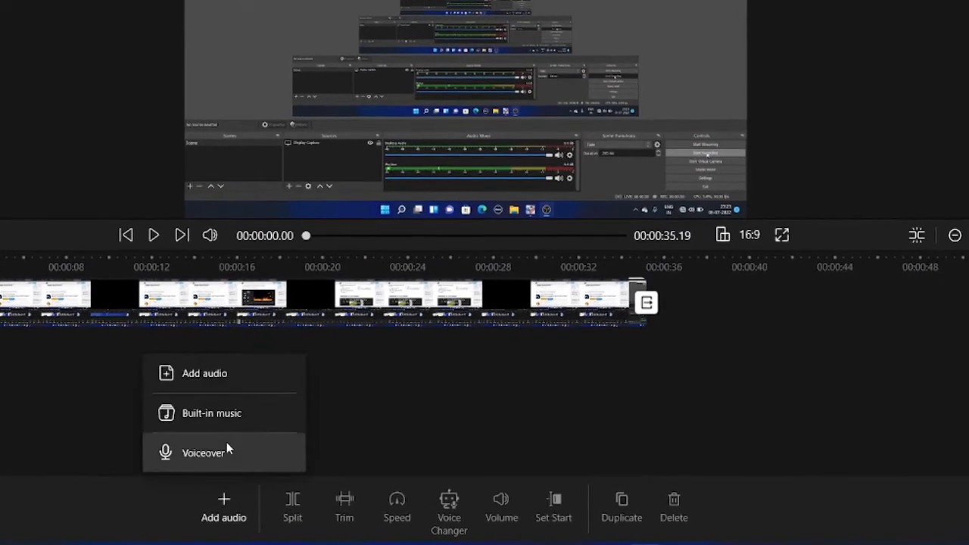
{"action": "left_click", "coordinate": [247, 431]}
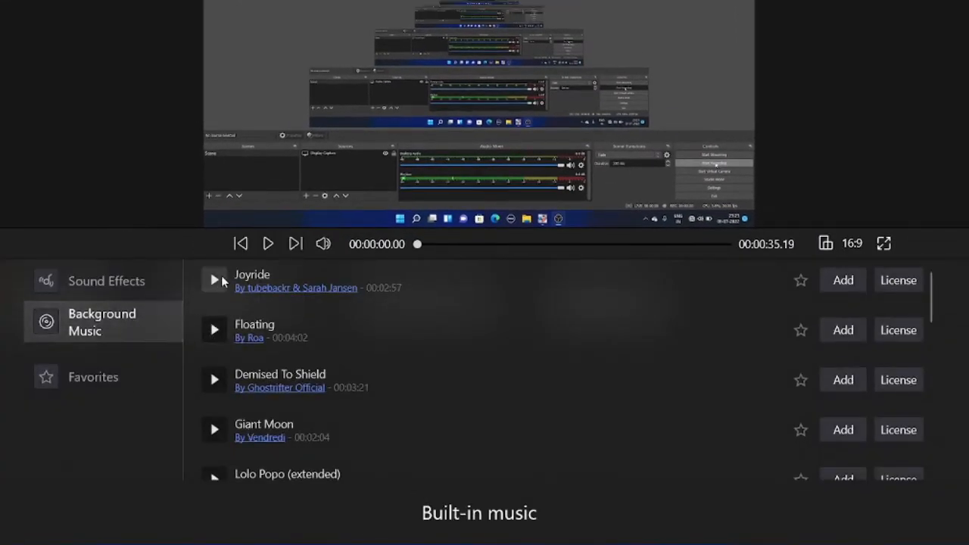
{"action": "left_click", "coordinate": [144, 289]}
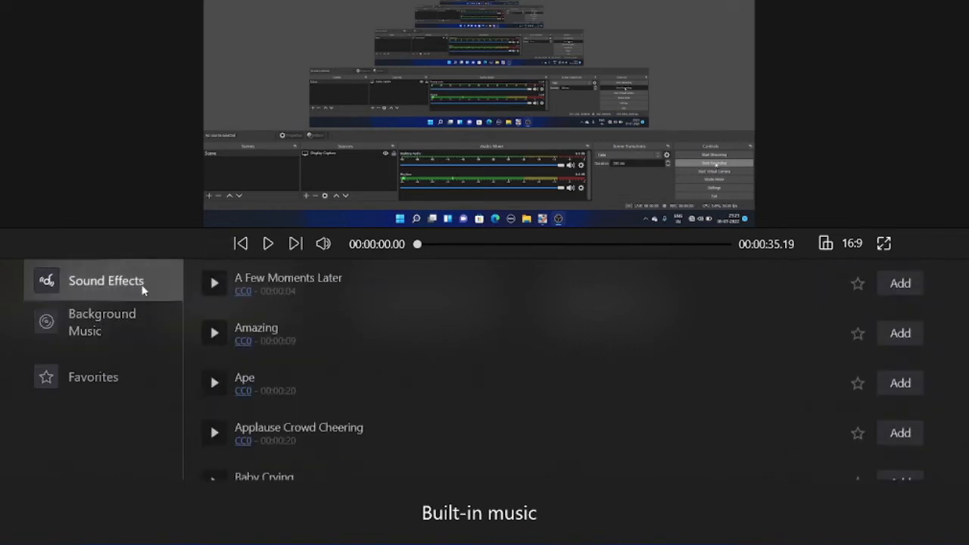
{"action": "left_click", "coordinate": [212, 281]}
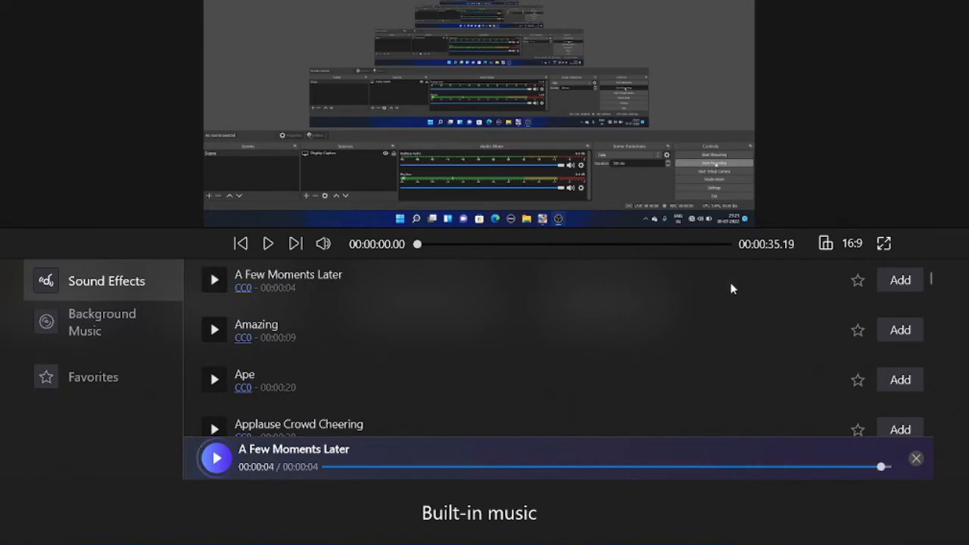
Mark "A Few Moments Later" as a favorite, view it among the favorites and remove it again
{"action": "left_click", "coordinate": [855, 284]}
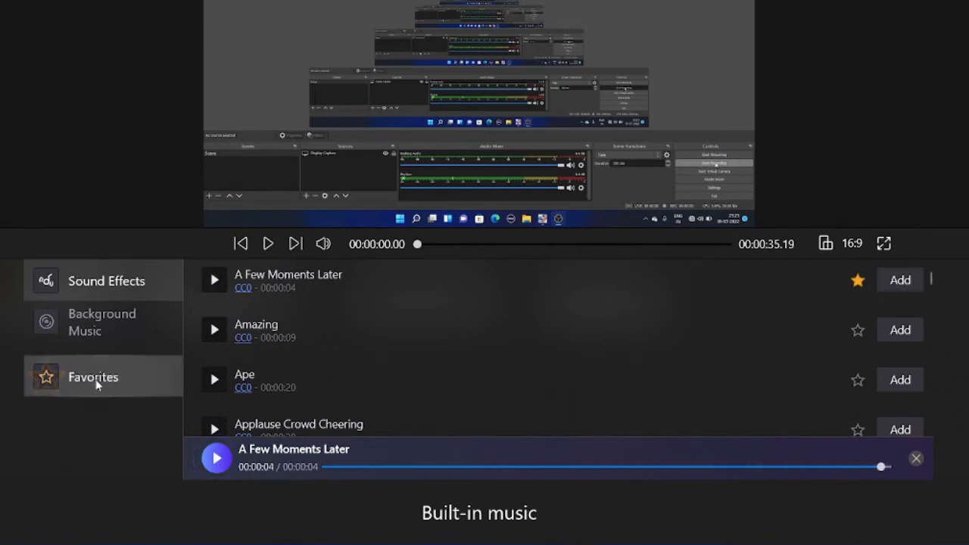
{"action": "left_click", "coordinate": [97, 385]}
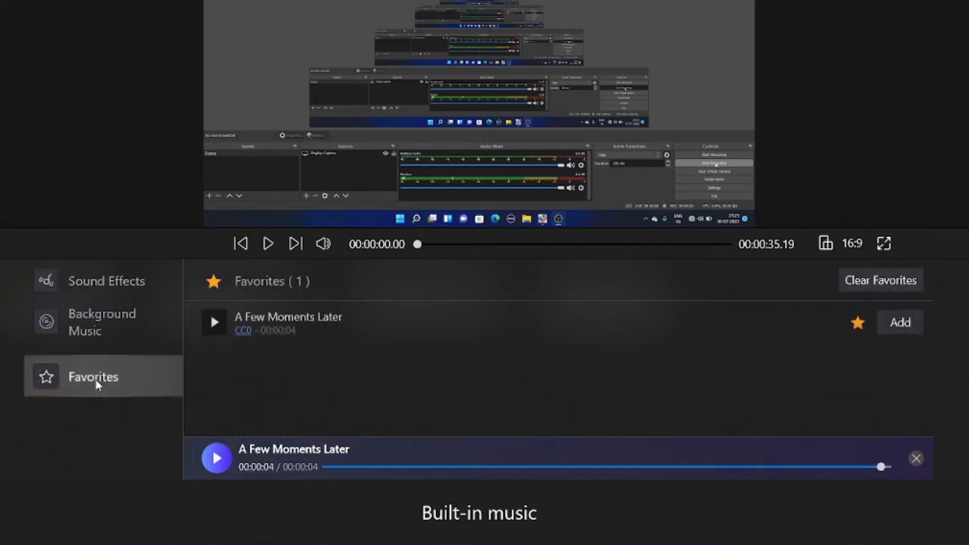
{"action": "left_click", "coordinate": [858, 323]}
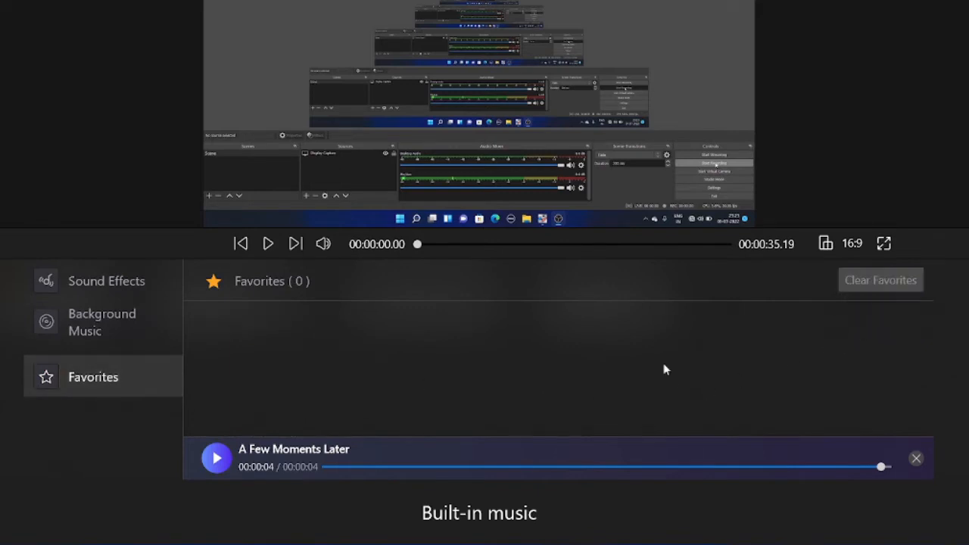
Browse the built-in background music and preview "Demised To Shield"
{"action": "left_click", "coordinate": [101, 333]}
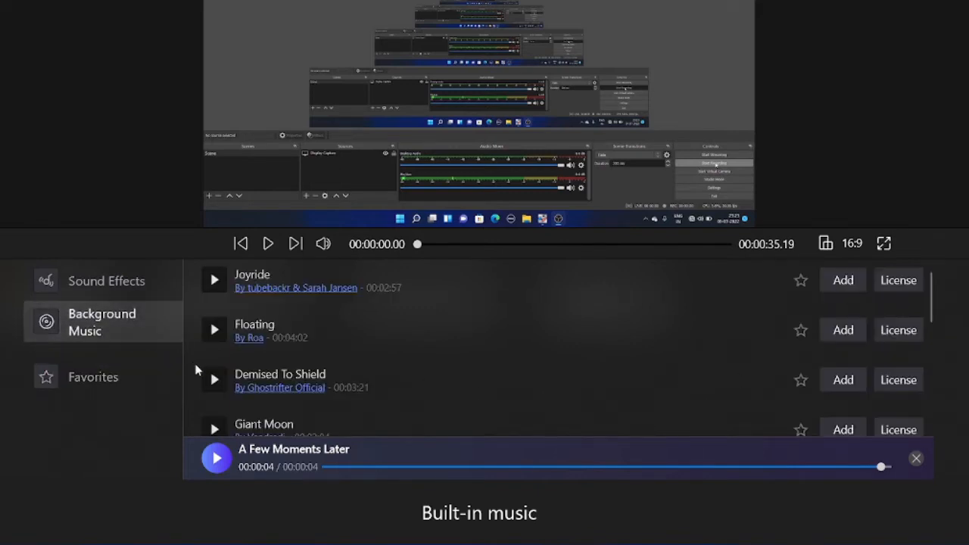
{"action": "left_click", "coordinate": [215, 381]}
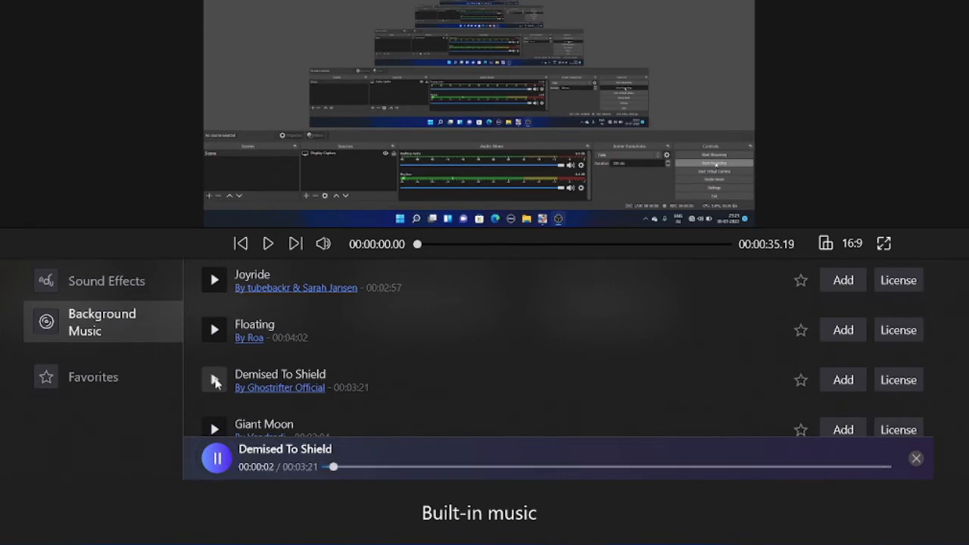
Pause the "Demised To Shield" preview and add that track to the timeline
{"action": "scroll", "coordinate": [215, 381], "scroll_direction": "down", "scroll_amount": 1}
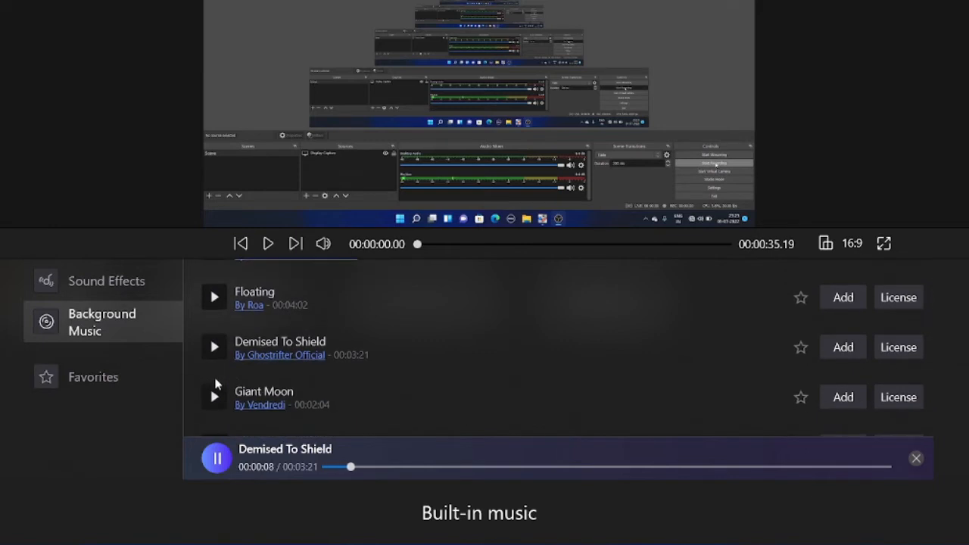
{"action": "left_click", "coordinate": [216, 458]}
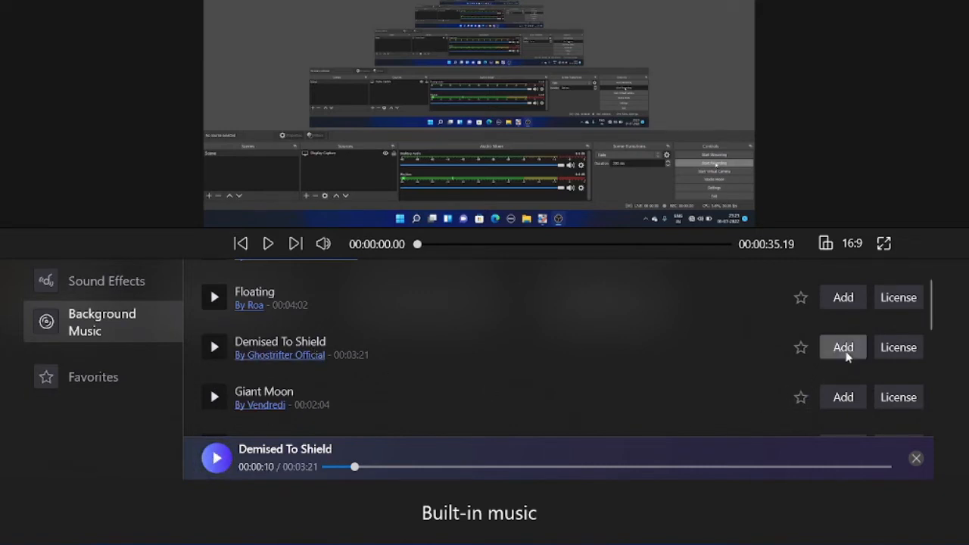
{"action": "left_click", "coordinate": [845, 352]}
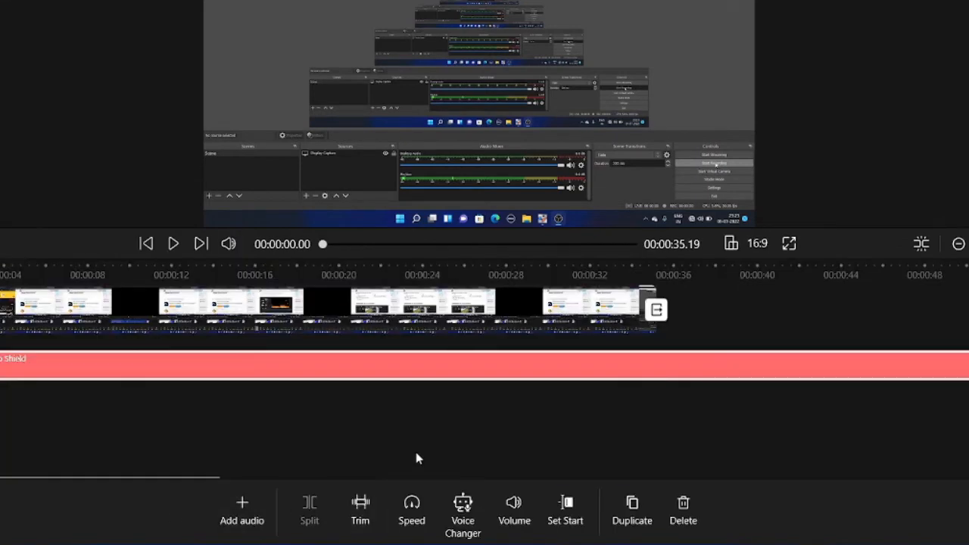
Split the "Demised To Shield" clip at the end of the video and delete the part that runs past it
{"action": "scroll", "coordinate": [418, 458], "scroll_direction": "right", "scroll_amount": 2}
{"action": "left_click", "coordinate": [416, 457]}
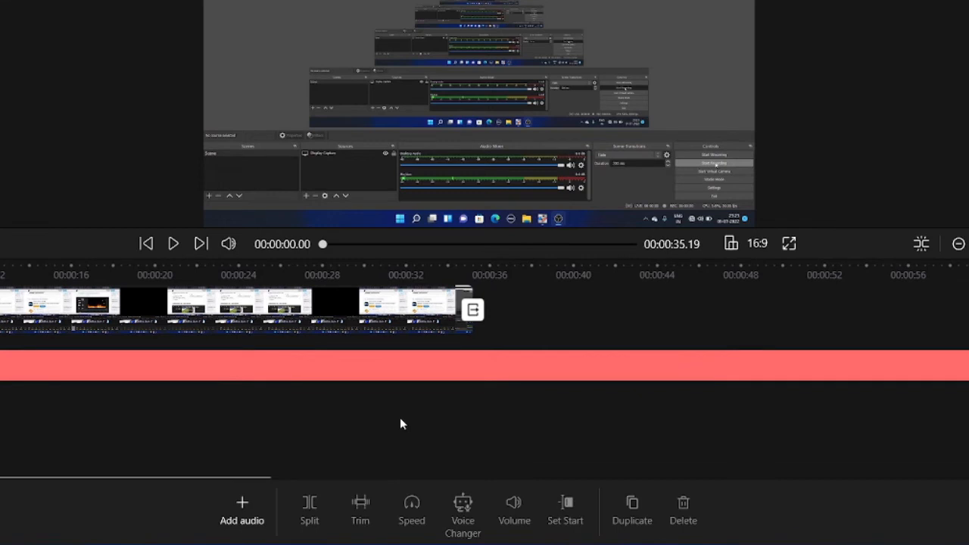
{"action": "left_click", "coordinate": [396, 421]}
{"action": "scroll", "coordinate": [395, 422], "scroll_direction": "right", "scroll_amount": 2}
{"action": "scroll", "coordinate": [395, 423], "scroll_direction": "left", "scroll_amount": 4}
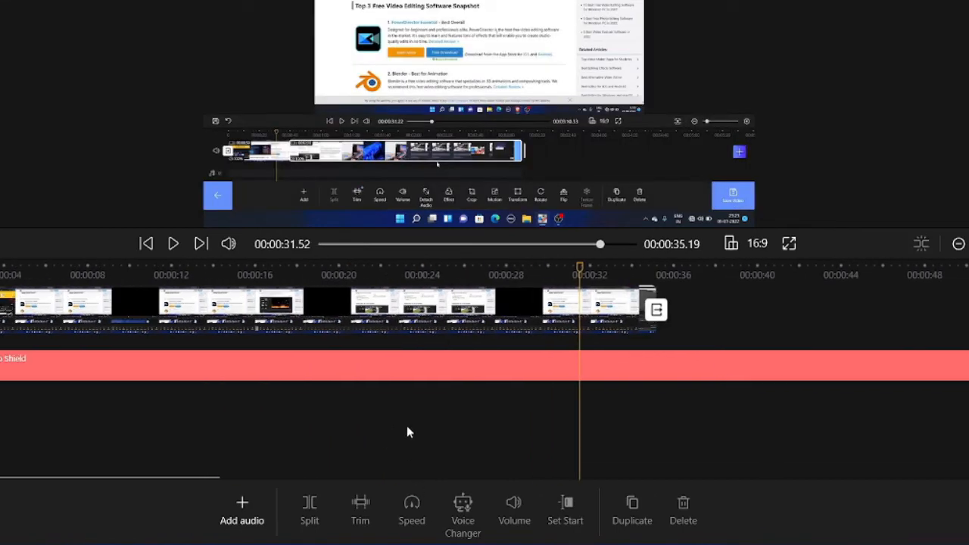
{"action": "scroll", "coordinate": [407, 432], "scroll_direction": "down", "scroll_amount": 1}
{"action": "scroll", "coordinate": [407, 432], "scroll_direction": "down", "scroll_amount": 1}
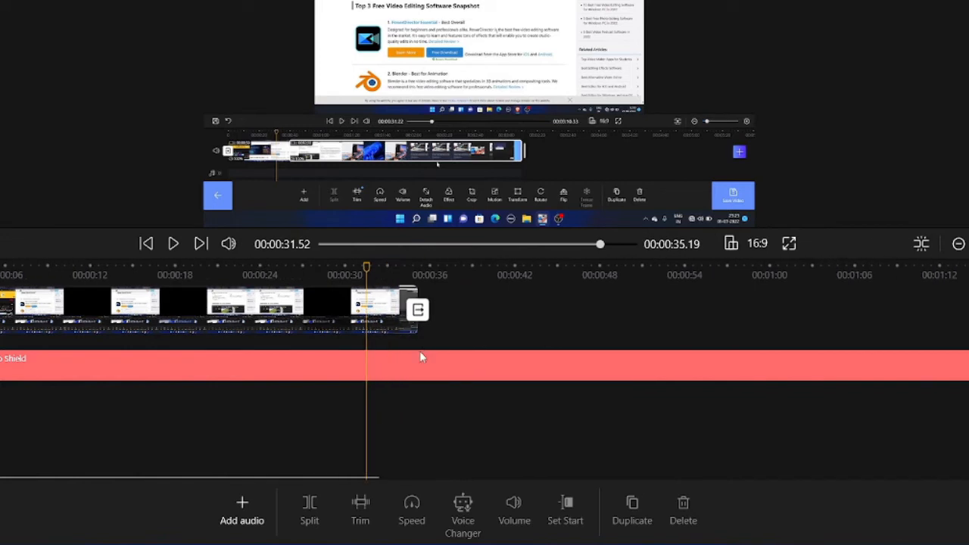
{"action": "left_click_drag", "start_coordinate": [367, 269], "coordinate": [424, 279]}
{"action": "left_click", "coordinate": [318, 510]}
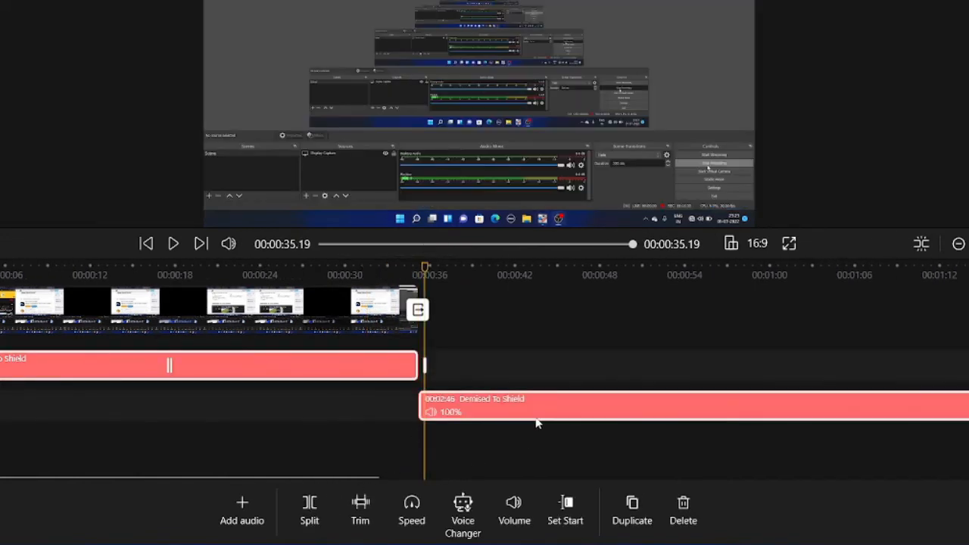
{"action": "key", "text": "Delete"}
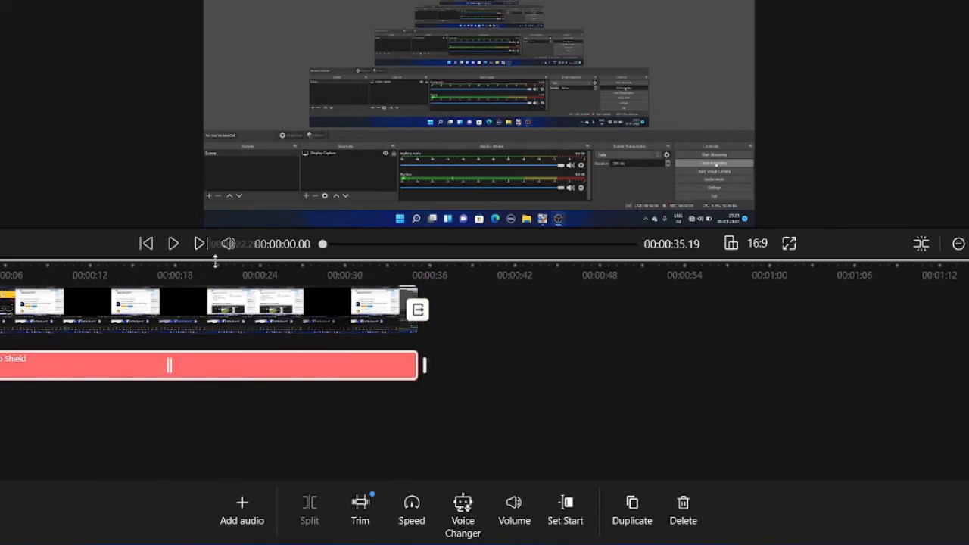
Play the video with the trimmed music and delete the "Demised To Shield" clip
{"action": "left_click", "coordinate": [173, 244]}
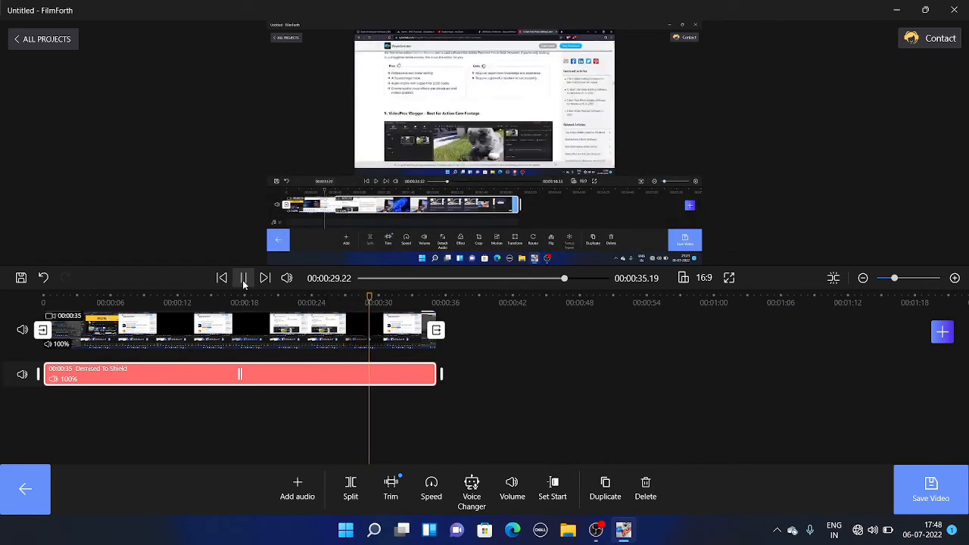
{"action": "left_click", "coordinate": [243, 278]}
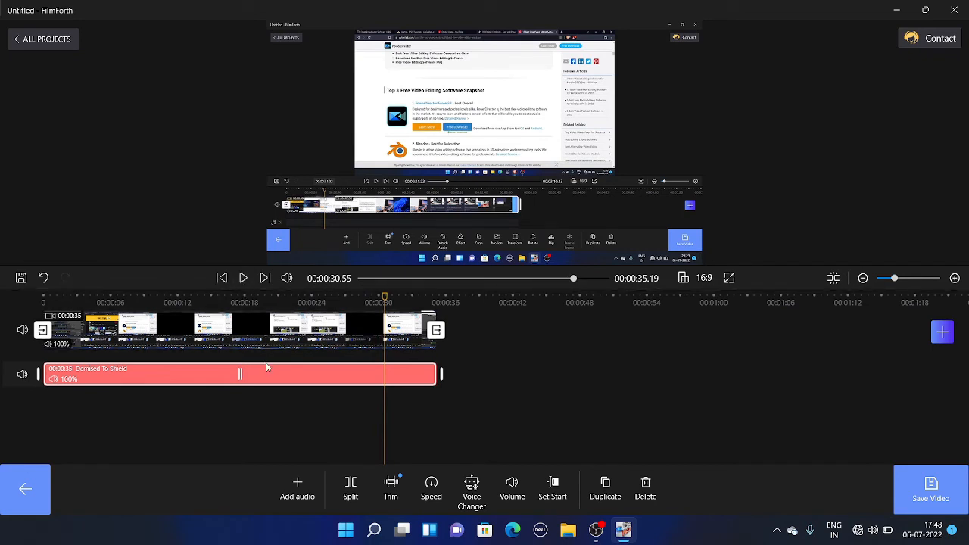
{"action": "left_click", "coordinate": [645, 489]}
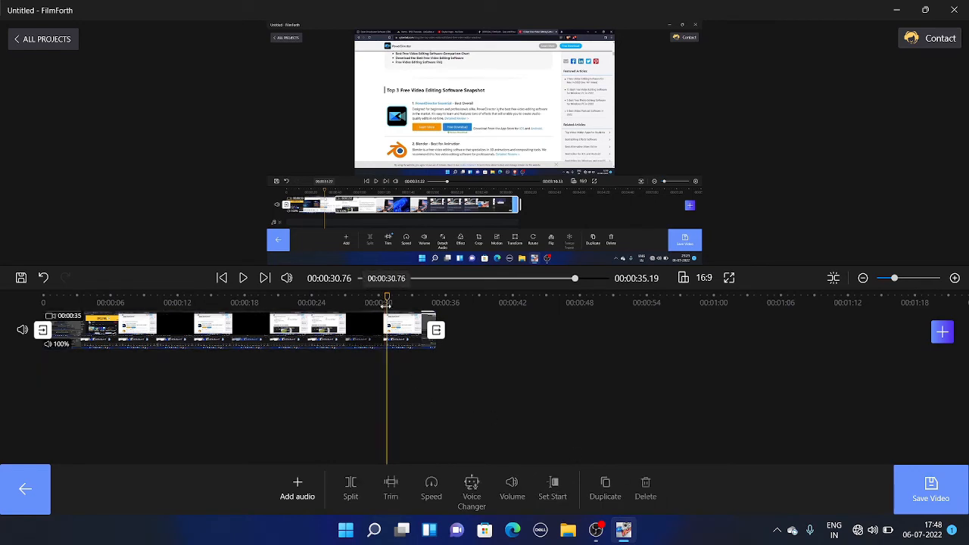
Return the playhead to the start of the video and open the voiceover recorder
{"action": "left_click_drag", "start_coordinate": [384, 297], "coordinate": [3, 328]}
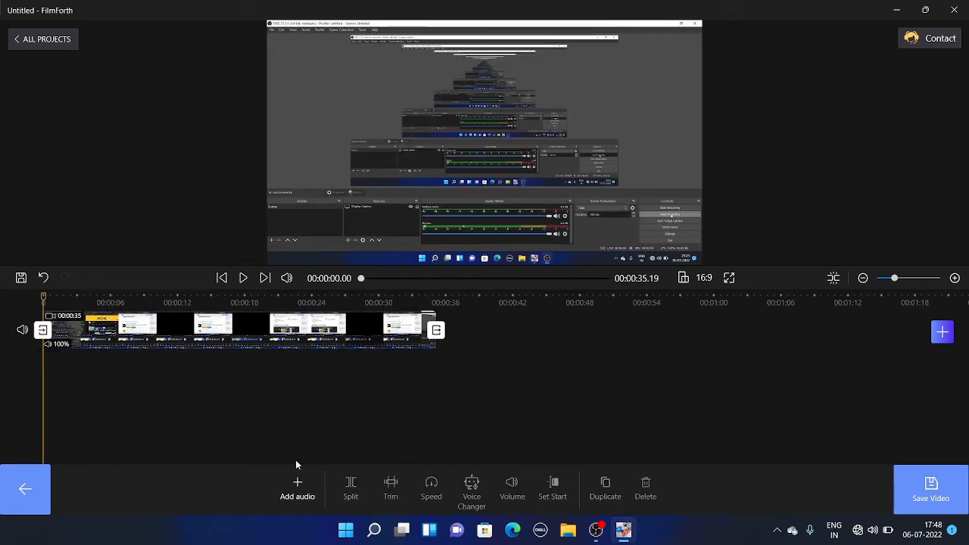
{"action": "left_click", "coordinate": [297, 489]}
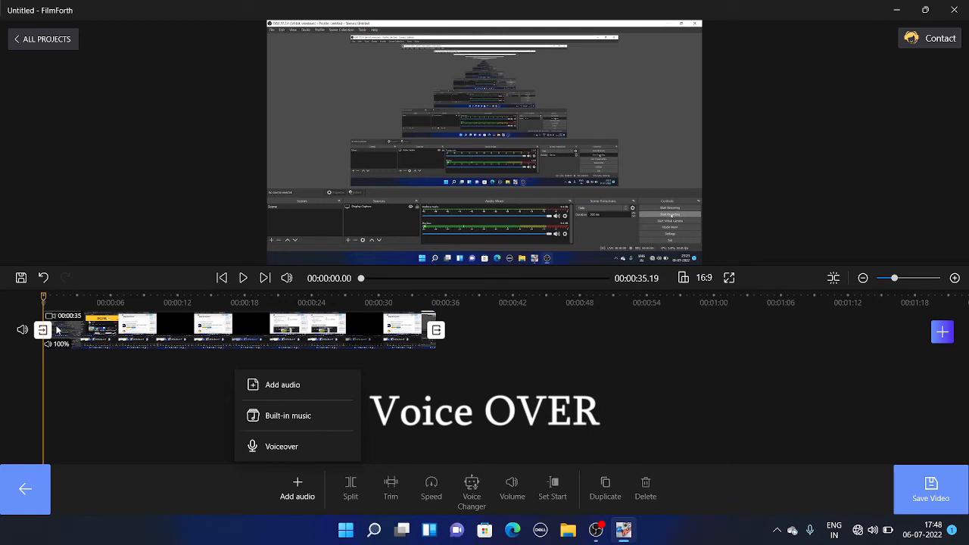
{"action": "left_click", "coordinate": [53, 354]}
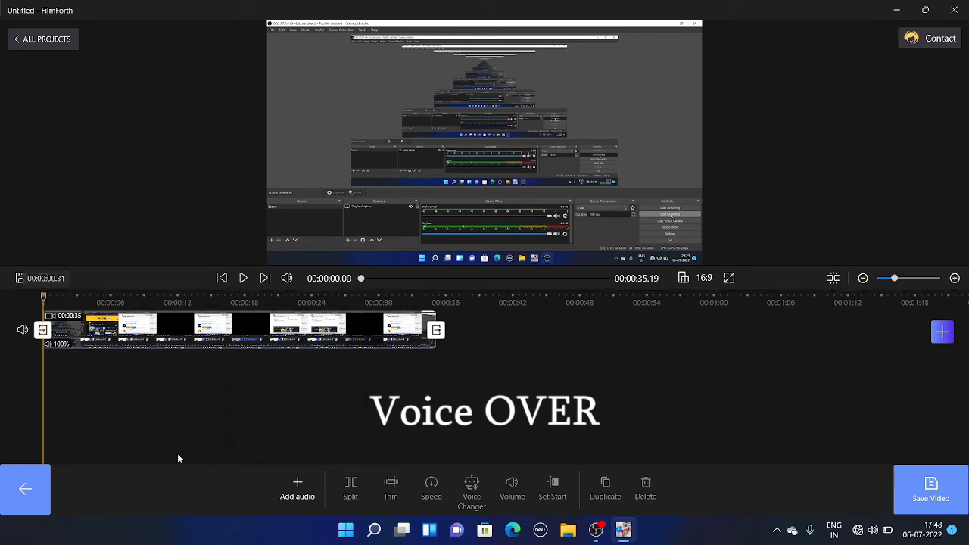
{"action": "left_click", "coordinate": [295, 499]}
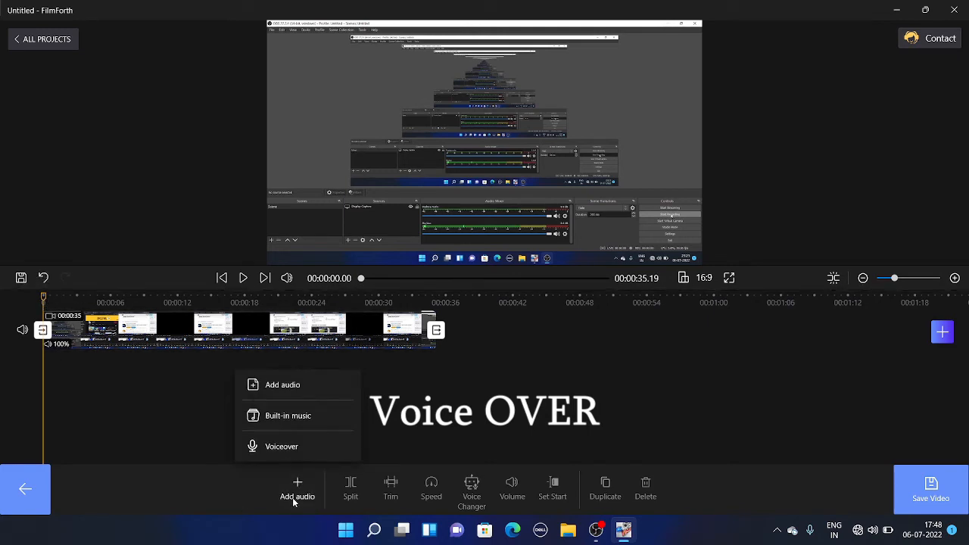
{"action": "left_click", "coordinate": [281, 450]}
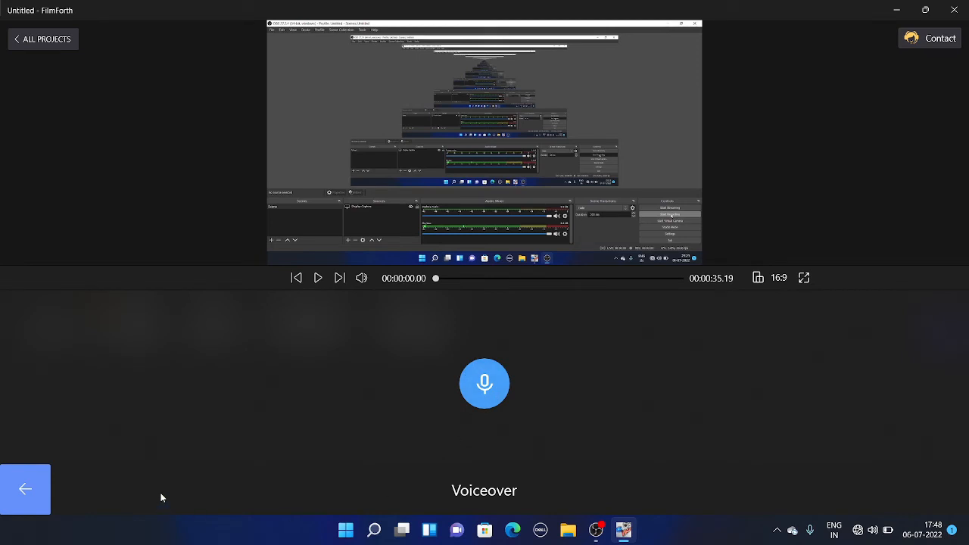
Record a voiceover while the video plays to its end, and return to the audio timeline
{"action": "left_click", "coordinate": [469, 397]}
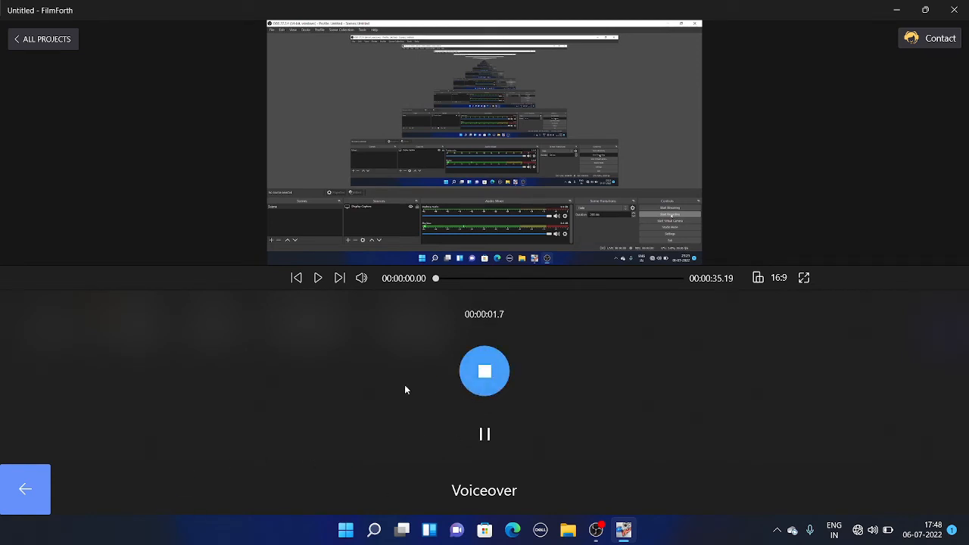
{"action": "left_click", "coordinate": [318, 278]}
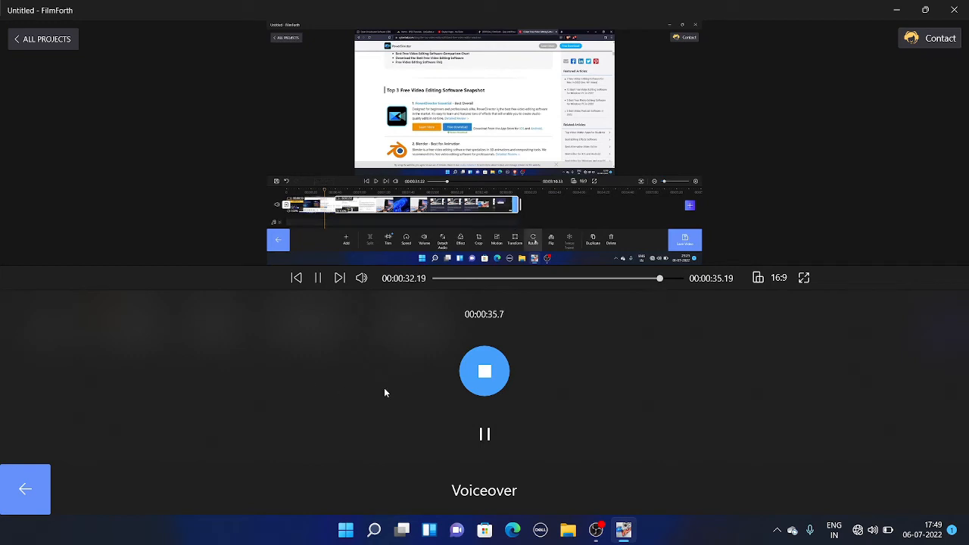
{"action": "left_click", "coordinate": [485, 372]}
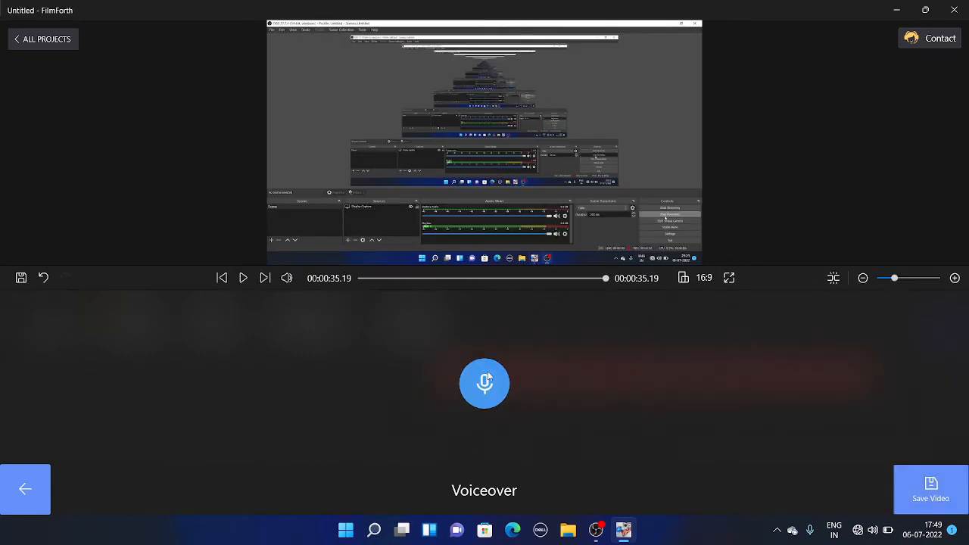
{"action": "left_click", "coordinate": [22, 486]}
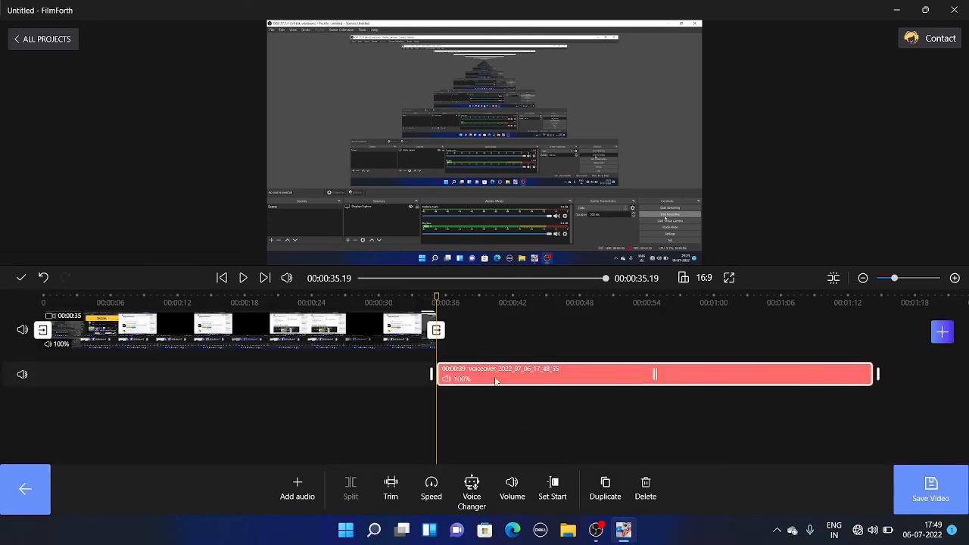
Move the voiceover clip to the beginning of the timeline and return the playhead to the start
{"action": "left_click_drag", "start_coordinate": [571, 374], "coordinate": [163, 362]}
{"action": "left_click_drag", "start_coordinate": [655, 373], "coordinate": [261, 373]}
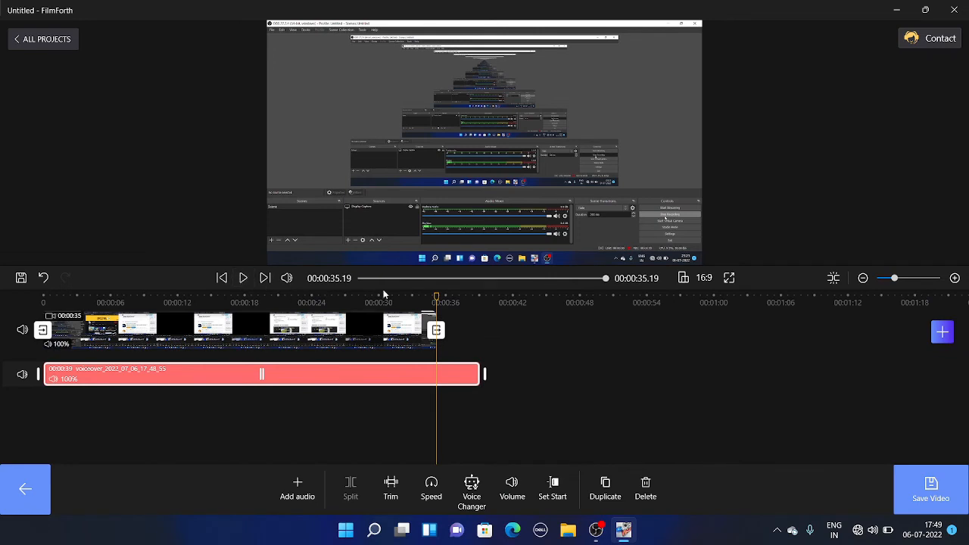
{"action": "left_click_drag", "start_coordinate": [436, 295], "coordinate": [1, 332]}
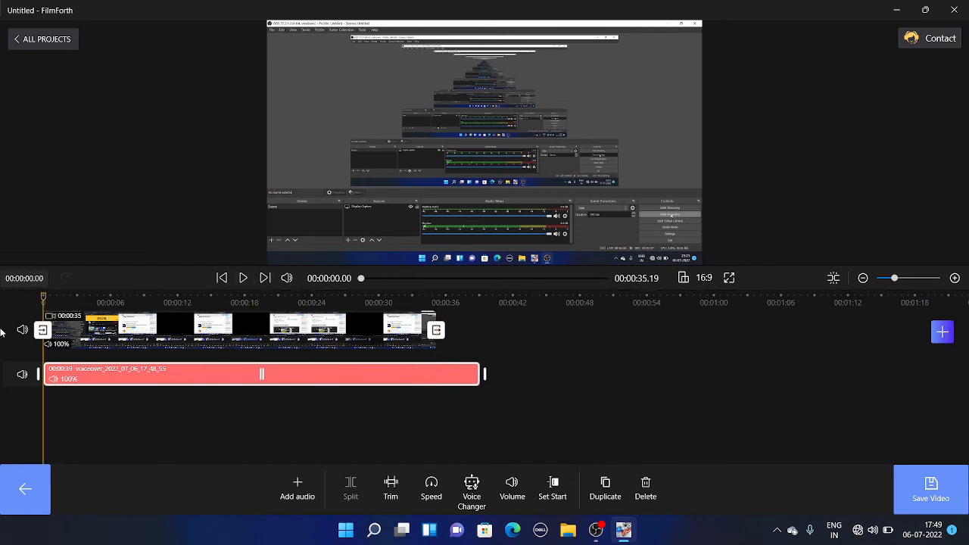
Play the video with the recorded voiceover from the start through to the end
{"action": "left_click", "coordinate": [243, 278]}
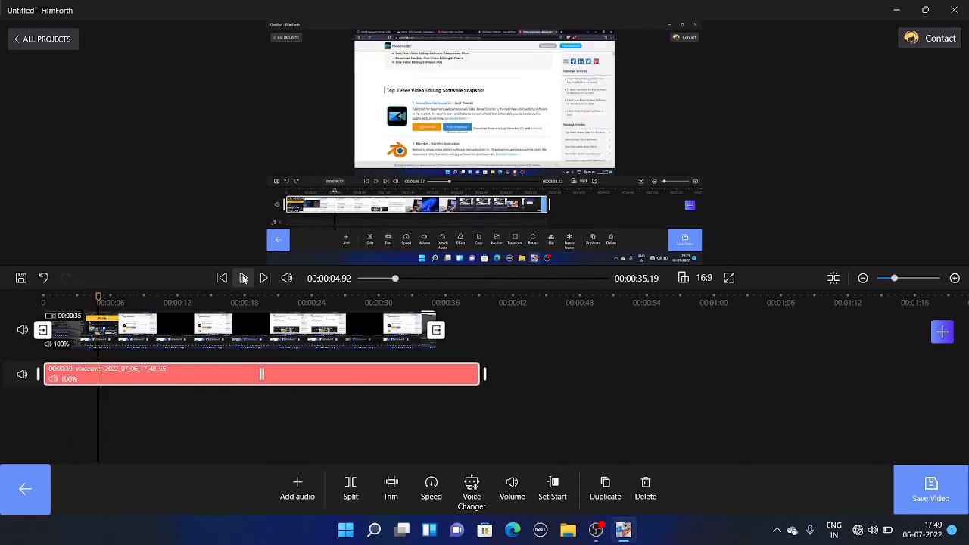
{"action": "left_click", "coordinate": [243, 278]}
{"action": "left_click", "coordinate": [21, 316]}
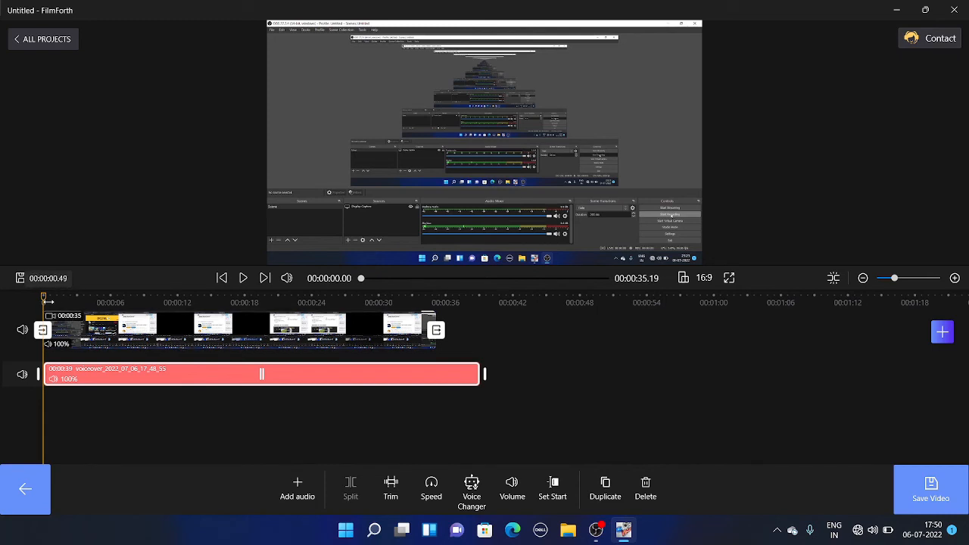
{"action": "left_click", "coordinate": [242, 278]}
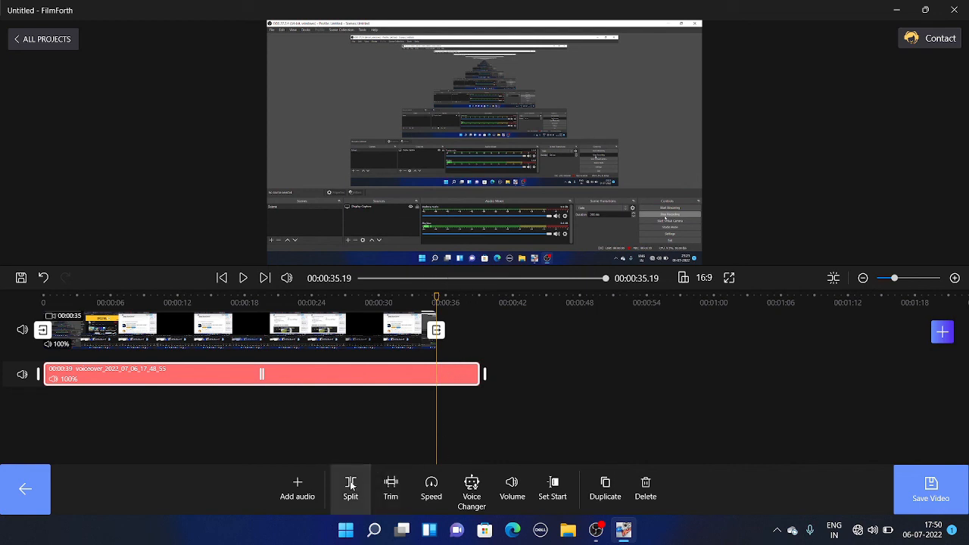
Split the voiceover at the end of the video, delete the excess part and leave audio editing
{"action": "left_click", "coordinate": [456, 411]}
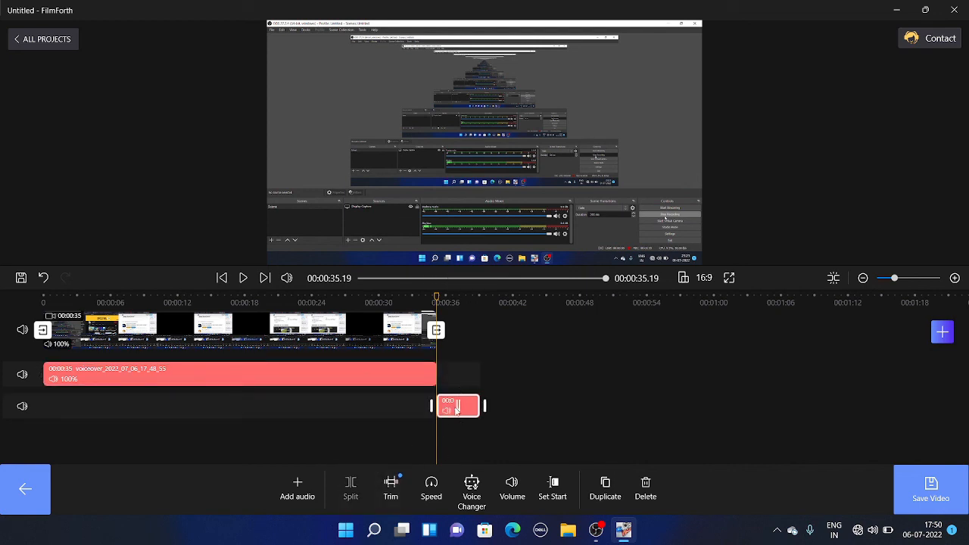
{"action": "key", "text": "Delete"}
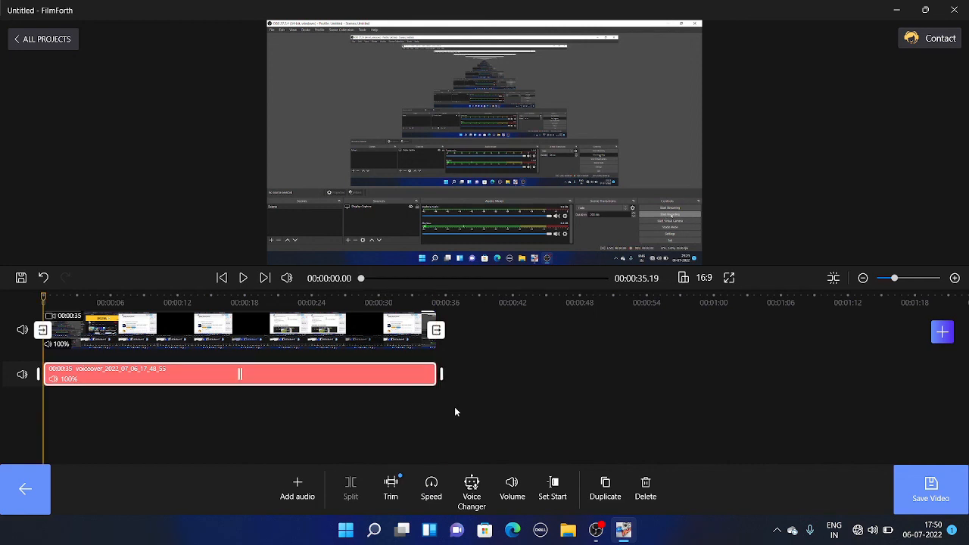
{"action": "left_click", "coordinate": [27, 496]}
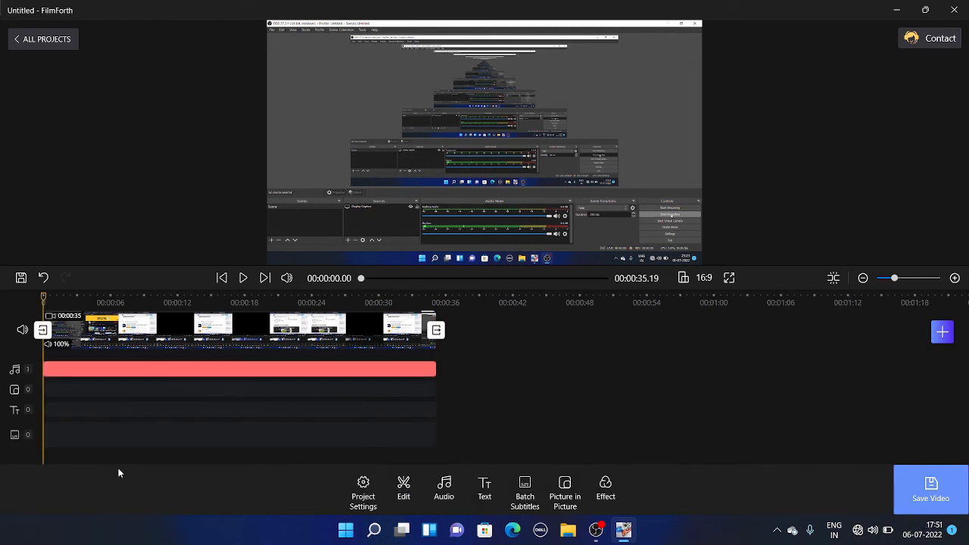